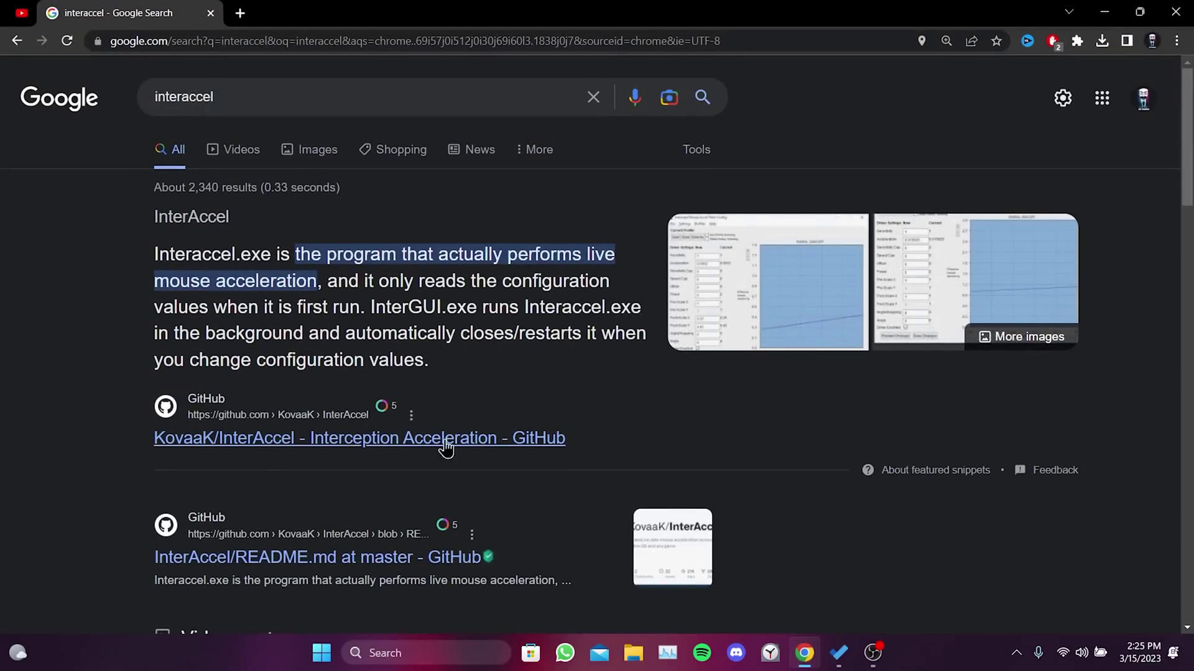
Download InterAccel.zip from the KovaaK/InterAccel 2.1 release page on GitHub
click(310, 440)
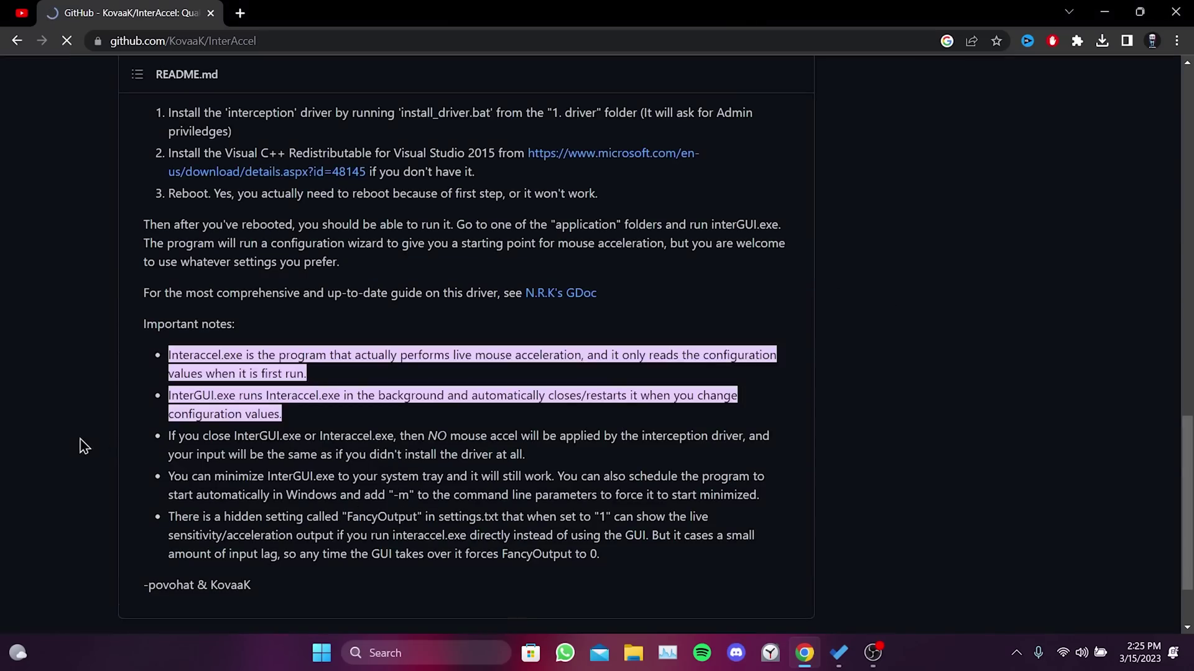
scroll(54, 425, up, 3)
scroll(54, 425, up, 2)
scroll(52, 422, up, 4)
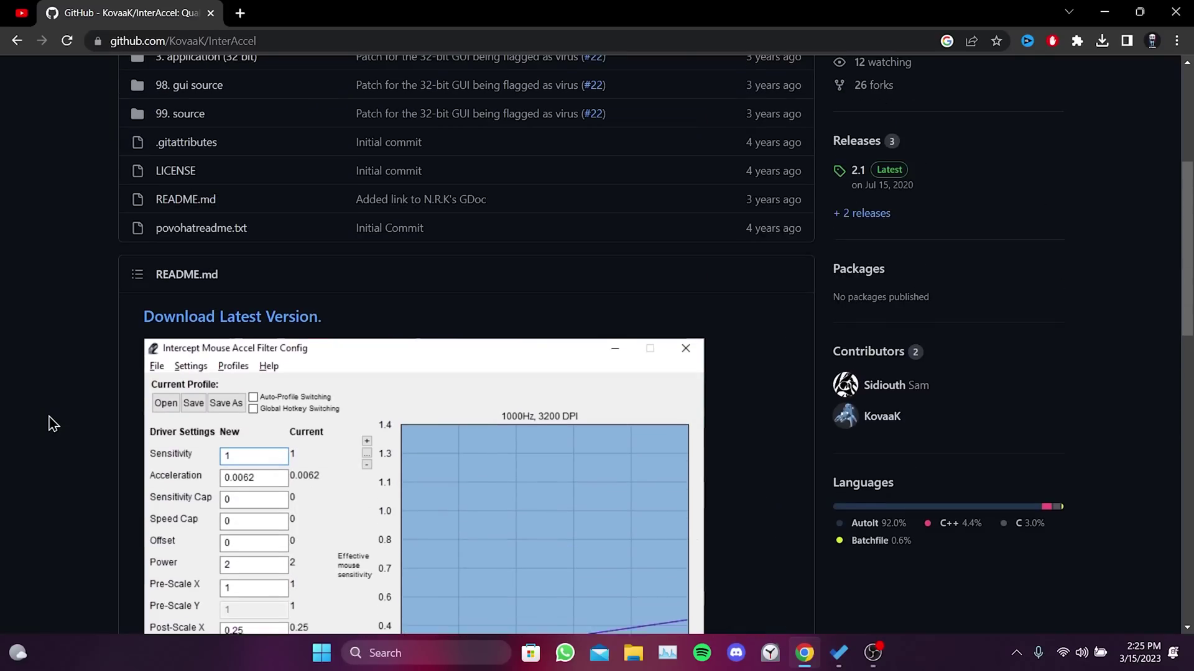
scroll(48, 420, up, 3)
scroll(51, 420, down, 1)
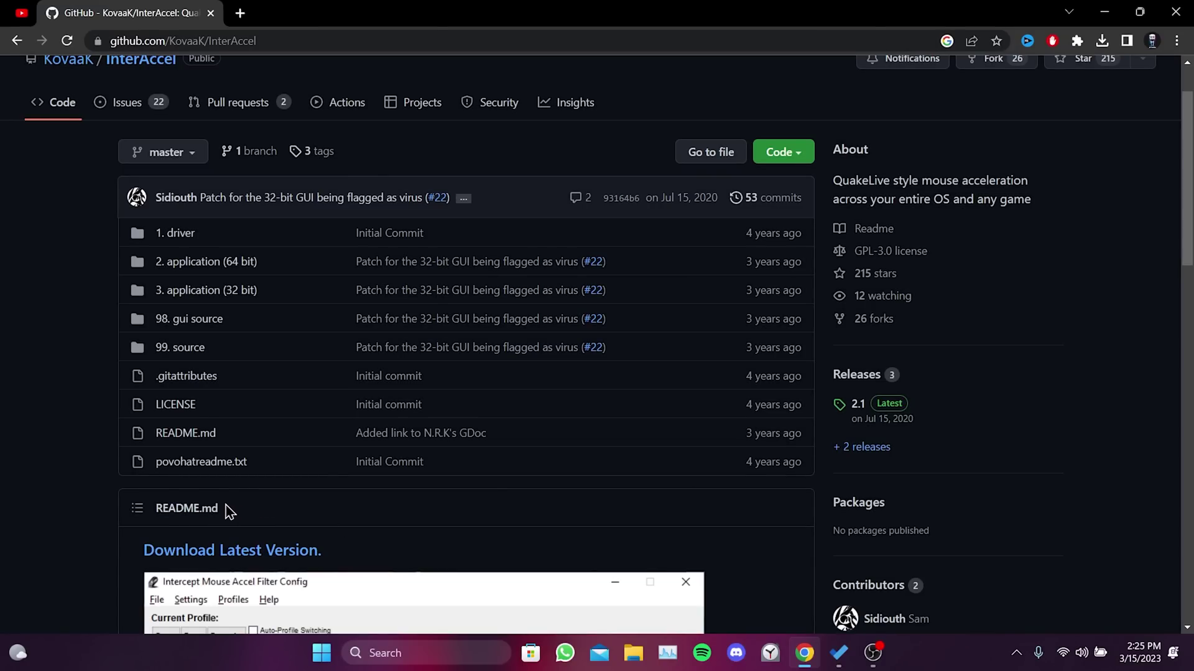
click(338, 535)
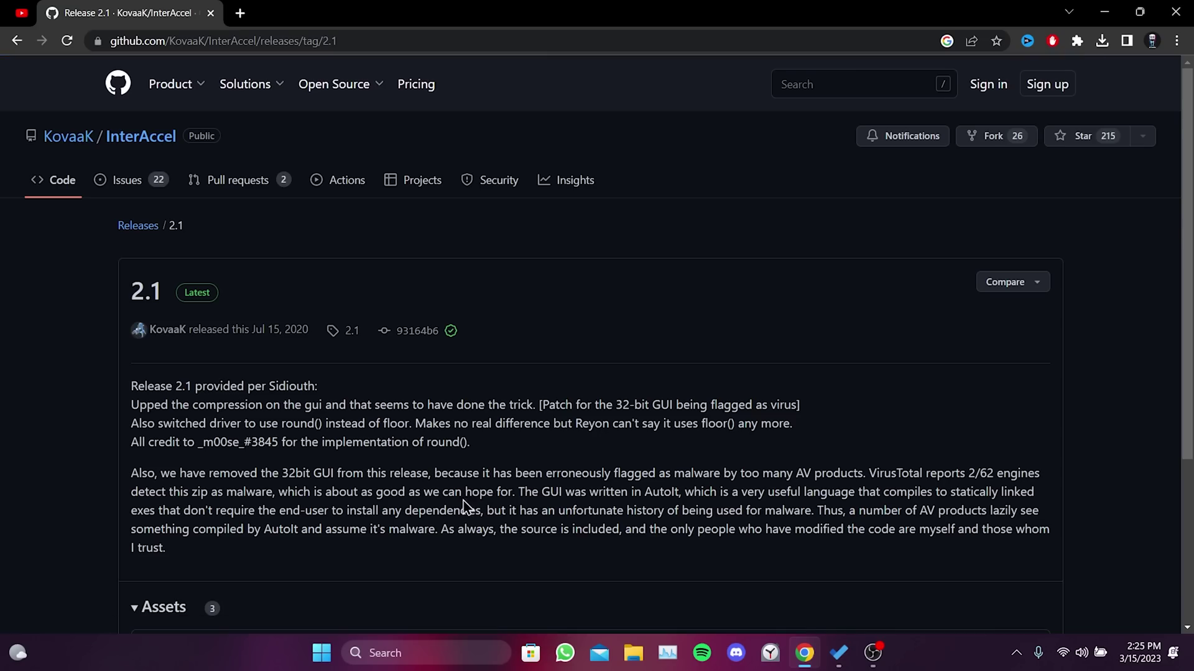
scroll(459, 494, down, 1)
scroll(448, 493, down, 2)
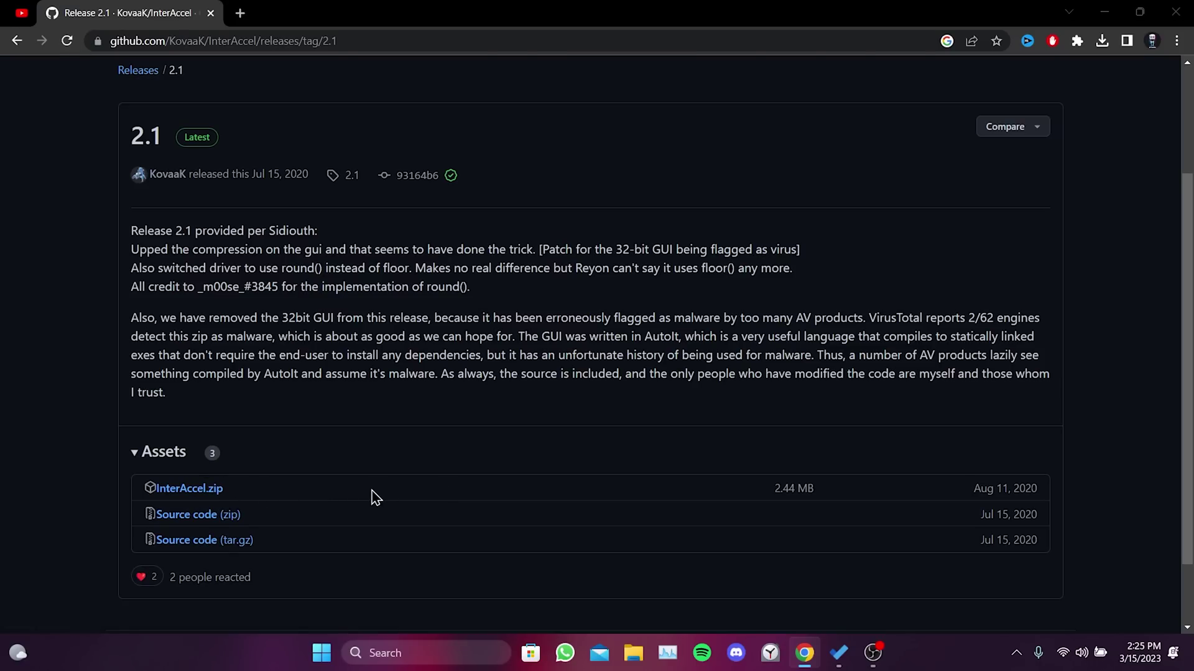
click(466, 347)
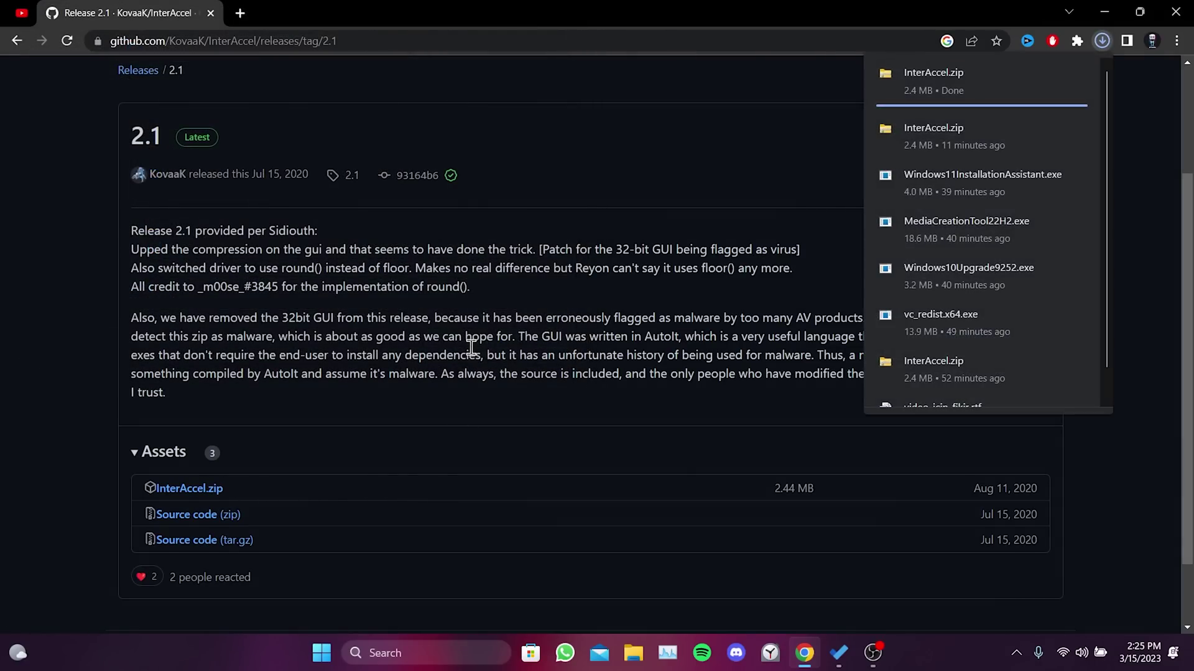
Minimize Chrome and extract InterAccel.zip into an InterAccel folder on the desktop
click(1106, 11)
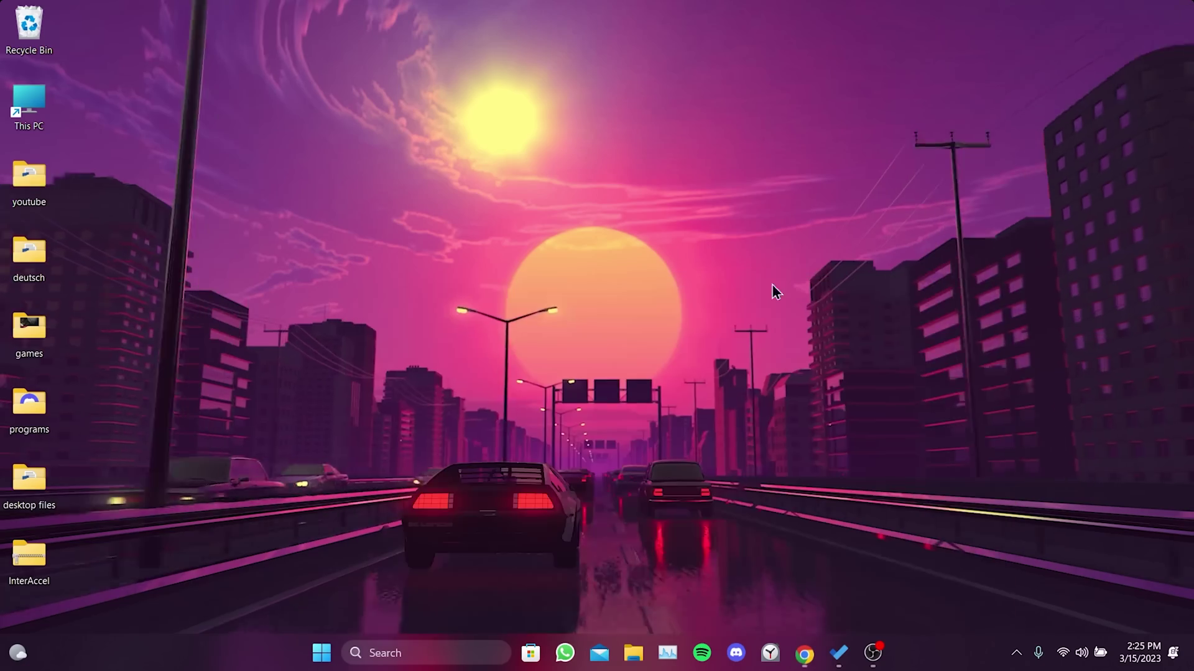
drag(7, 554, 481, 192)
drag(449, 134, 623, 245)
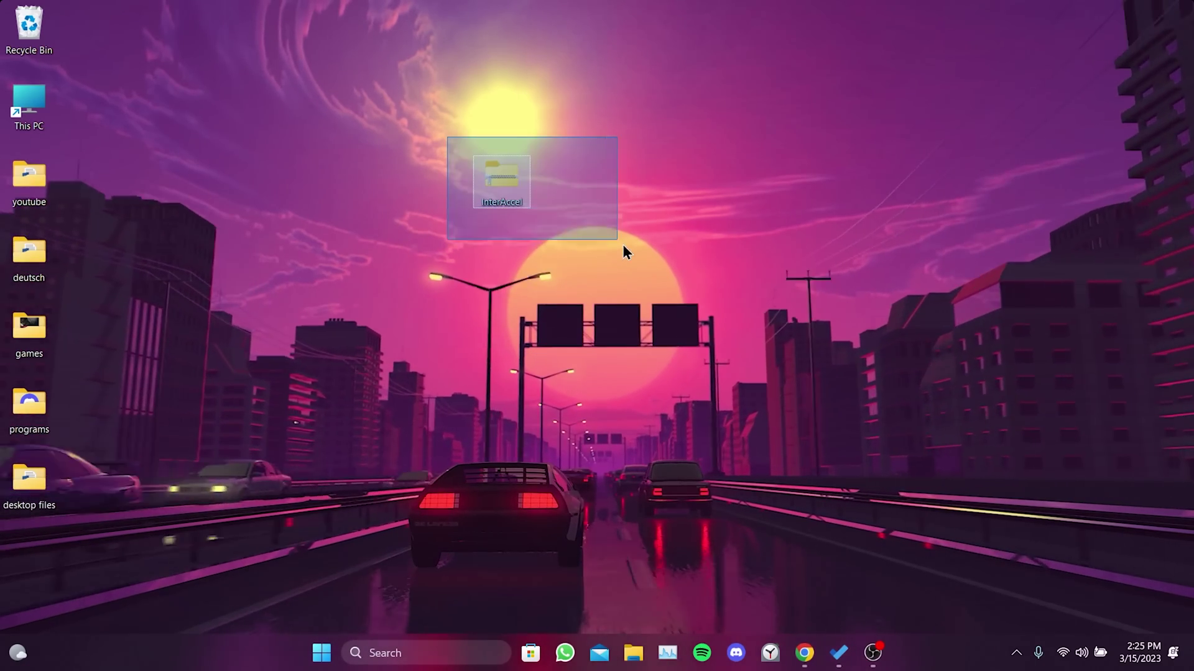
right_click(512, 181)
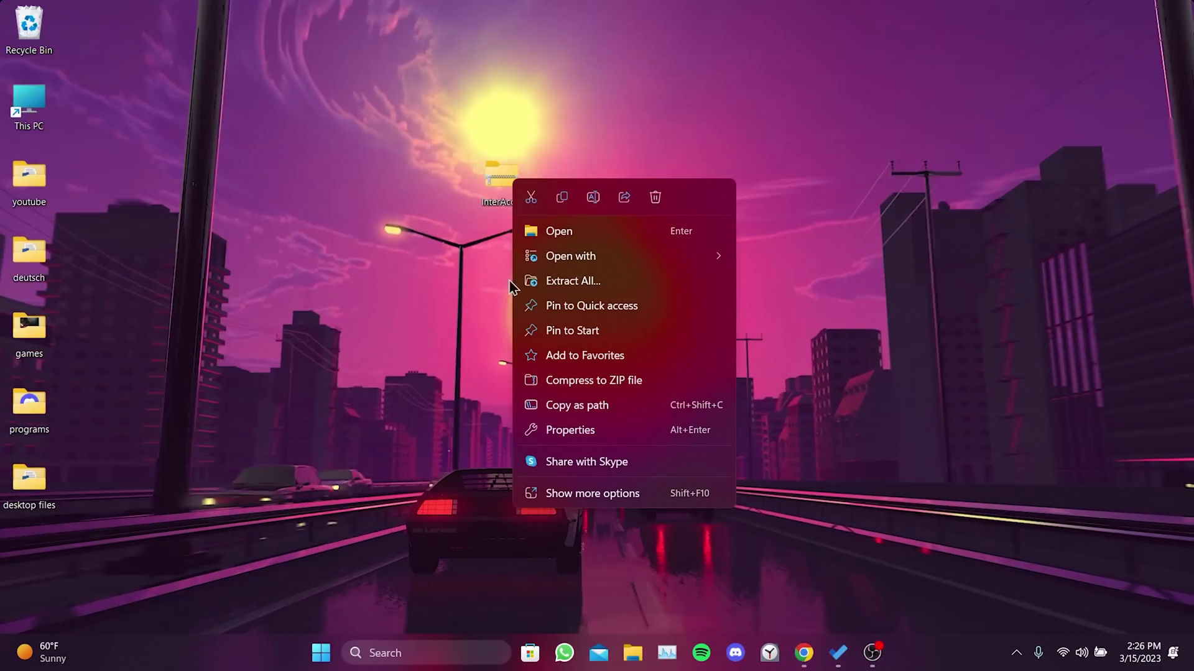
click(570, 281)
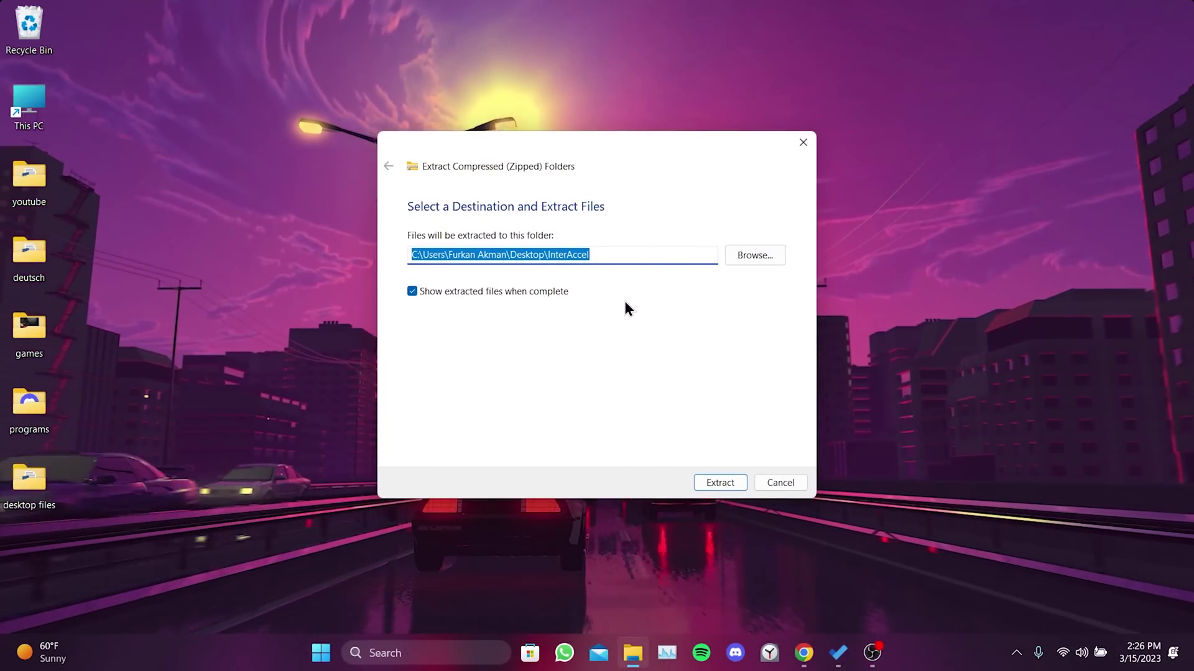
click(714, 484)
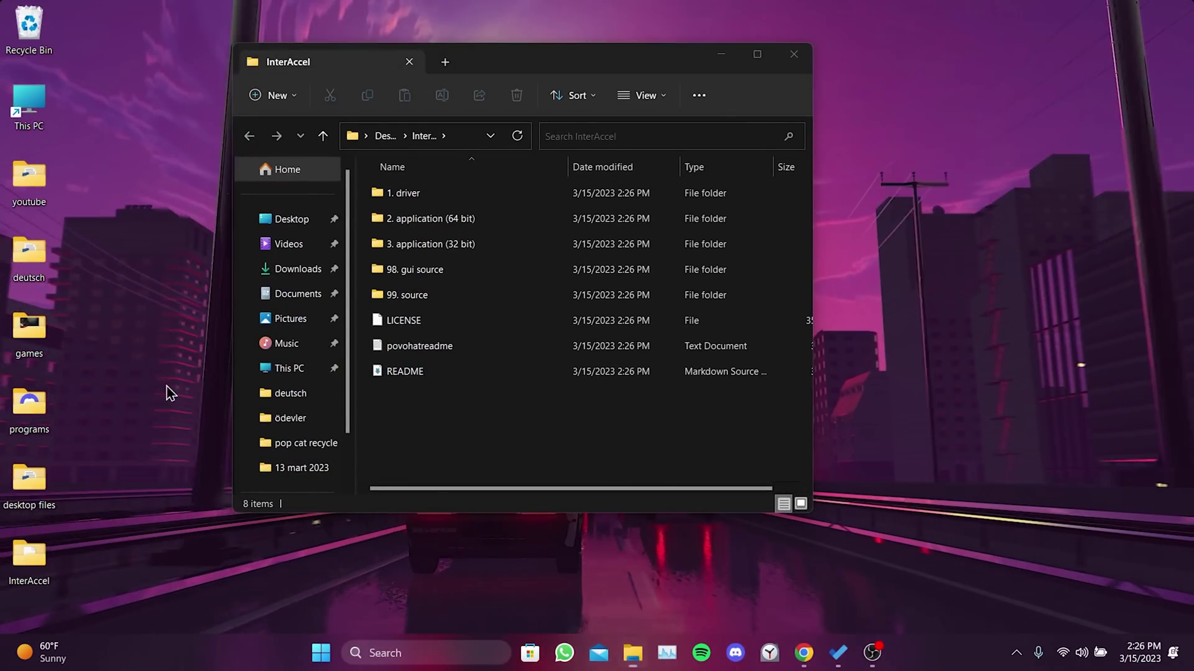
Run driver_install from the '1. driver' folder to install the Interception driver
drag(29, 560, 150, 410)
click(474, 411)
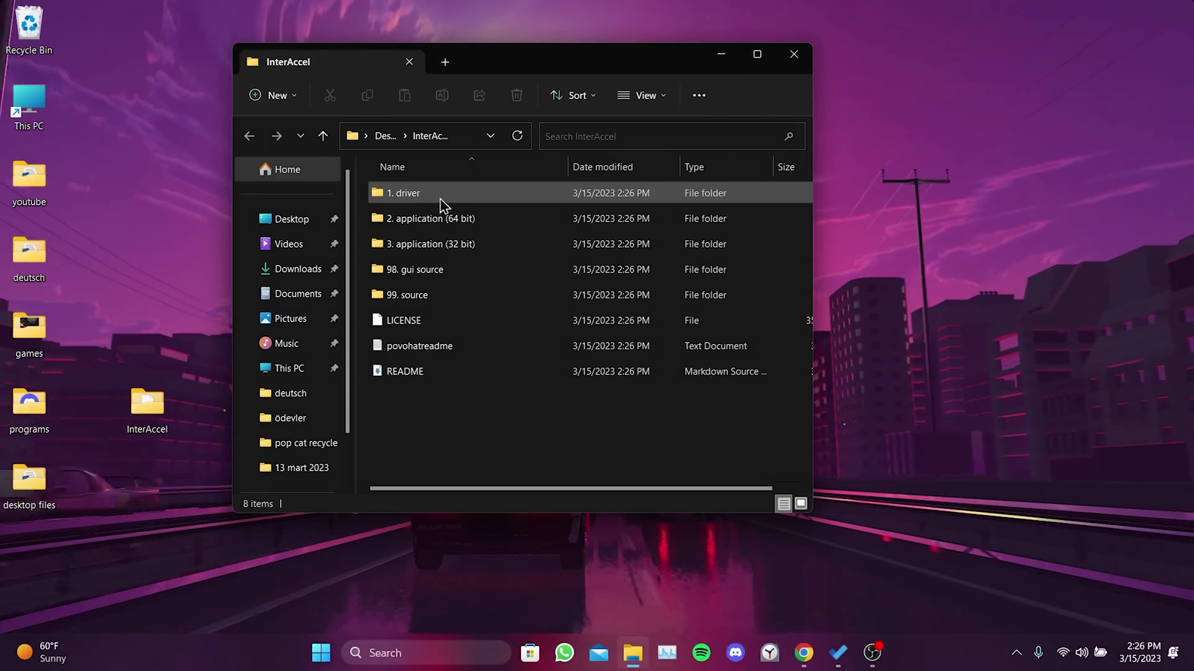
double_click(426, 196)
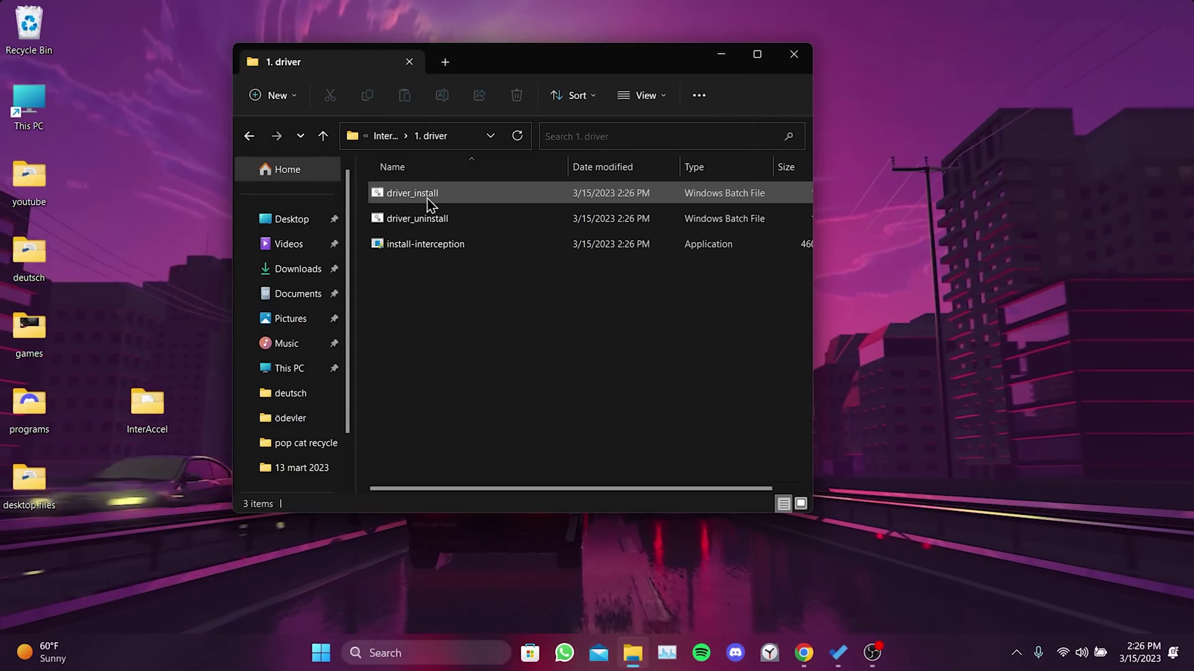
double_click(426, 204)
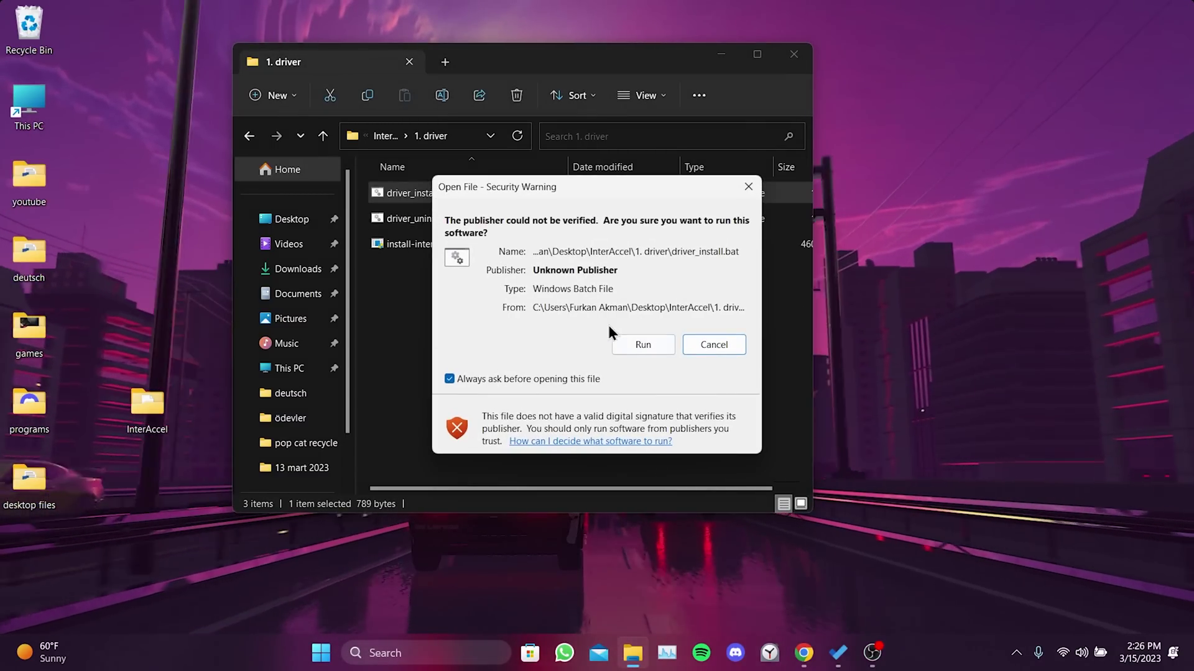
click(638, 343)
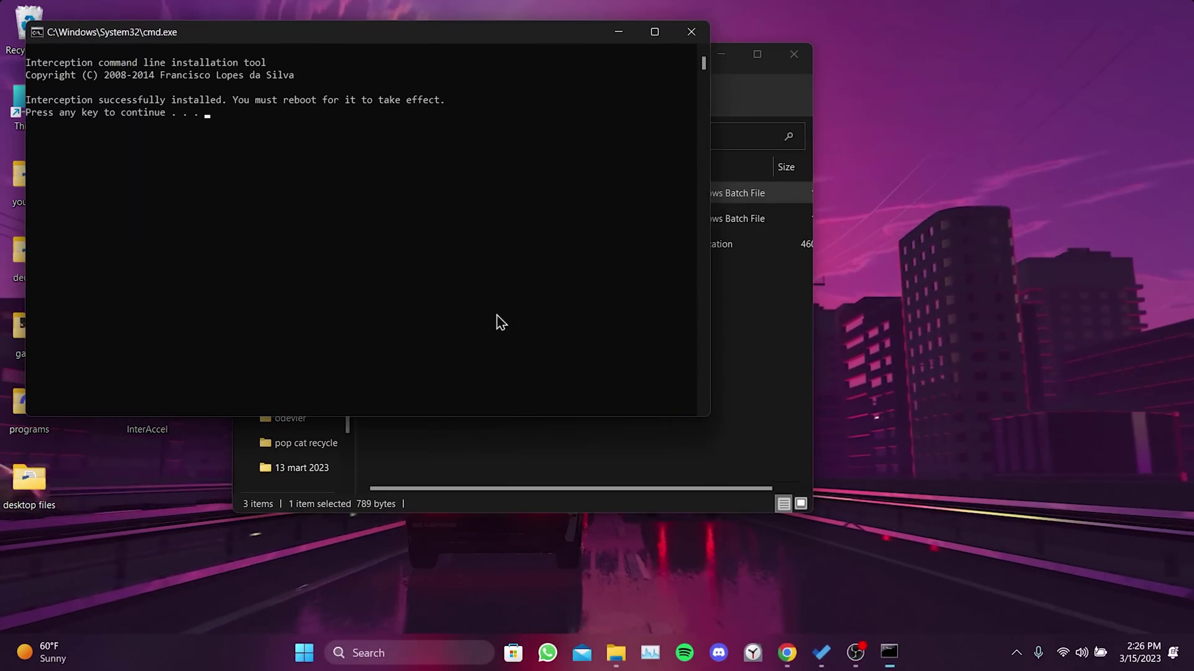
drag(408, 32, 653, 85)
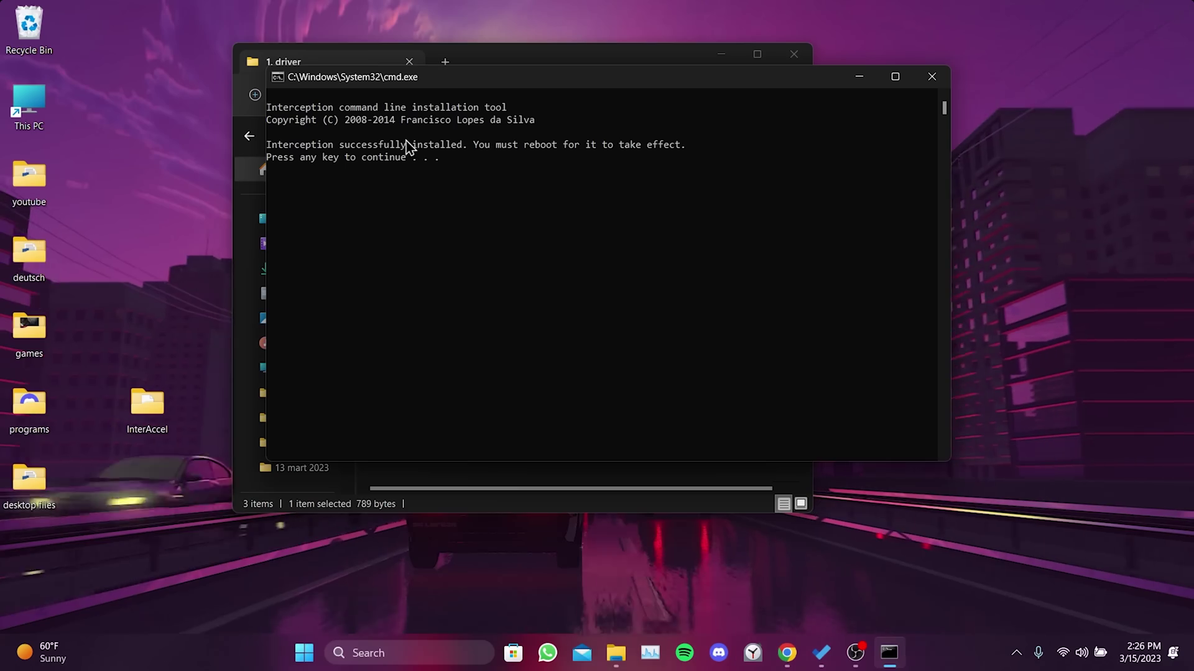
key(space)
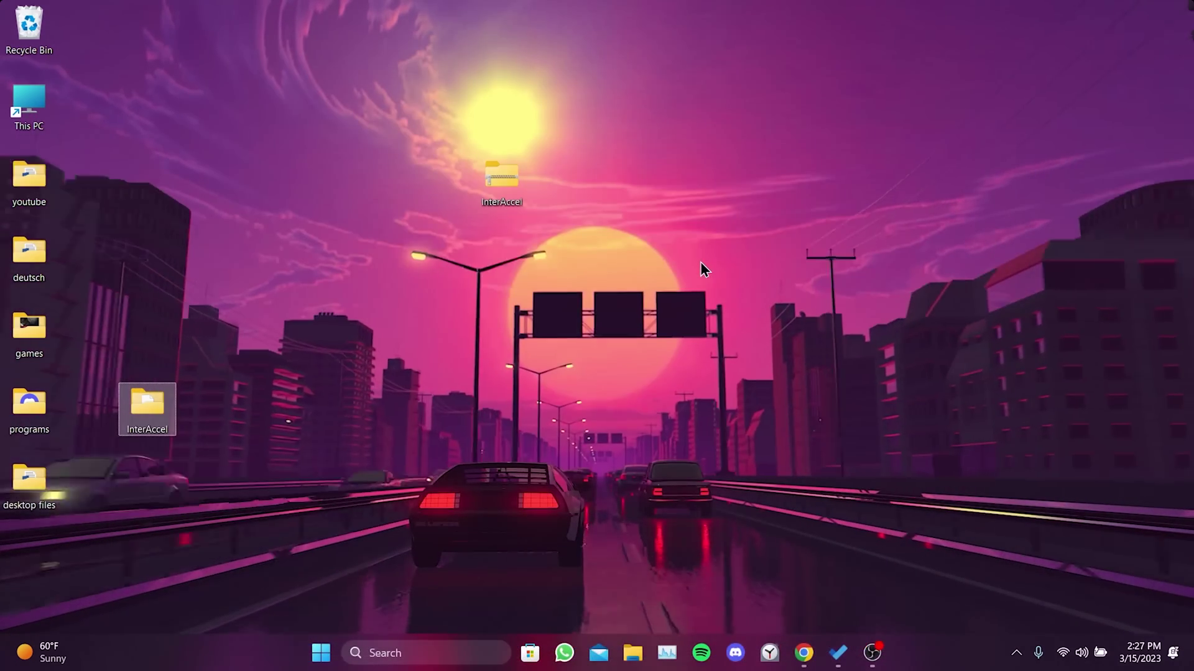
Download VC_redist.x64.exe and install the Visual C++ 2015-2022 x64 Redistributable
click(803, 653)
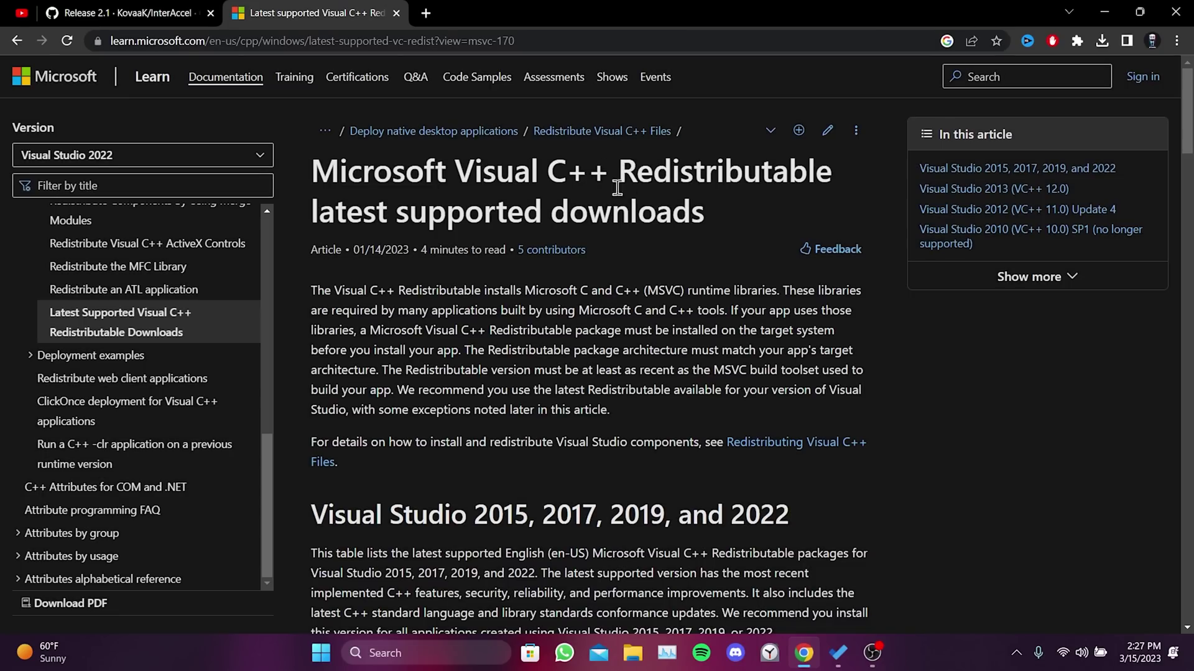
scroll(616, 187, down, 1)
scroll(608, 182, down, 3)
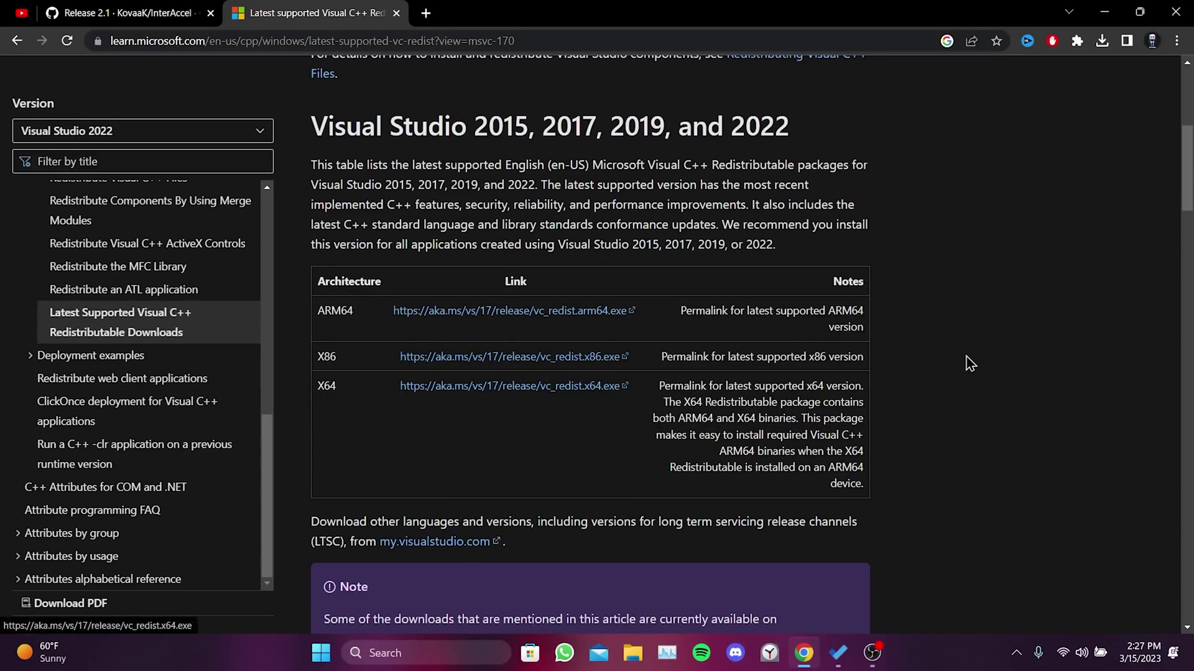
click(505, 390)
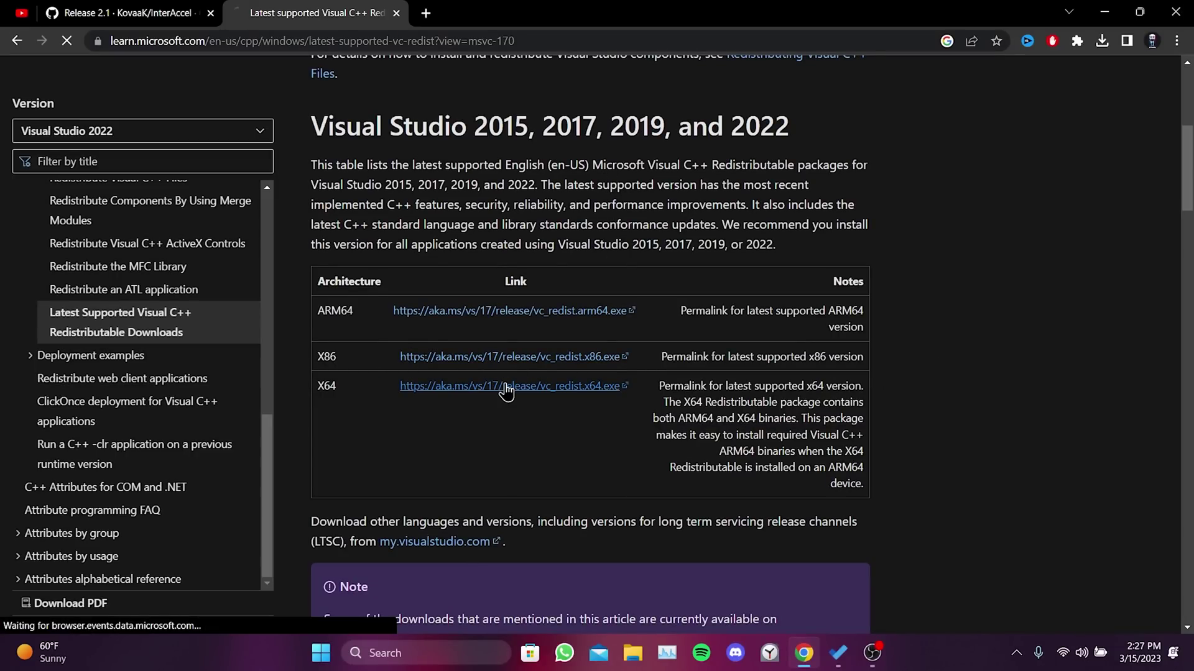
click(466, 350)
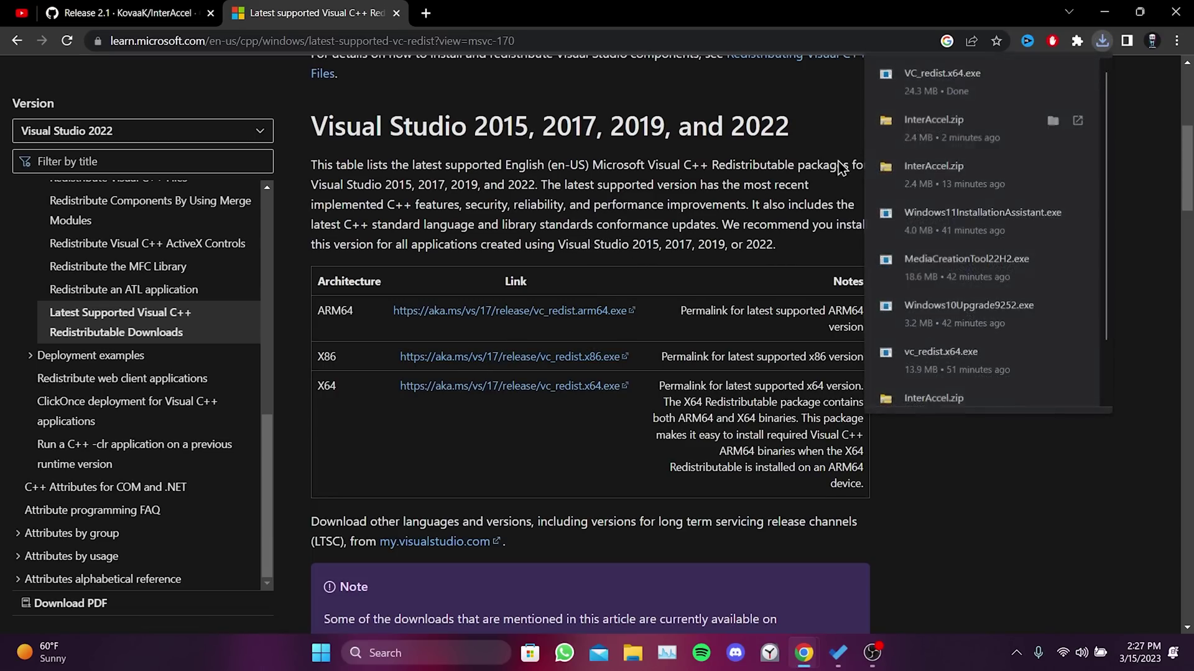
click(642, 341)
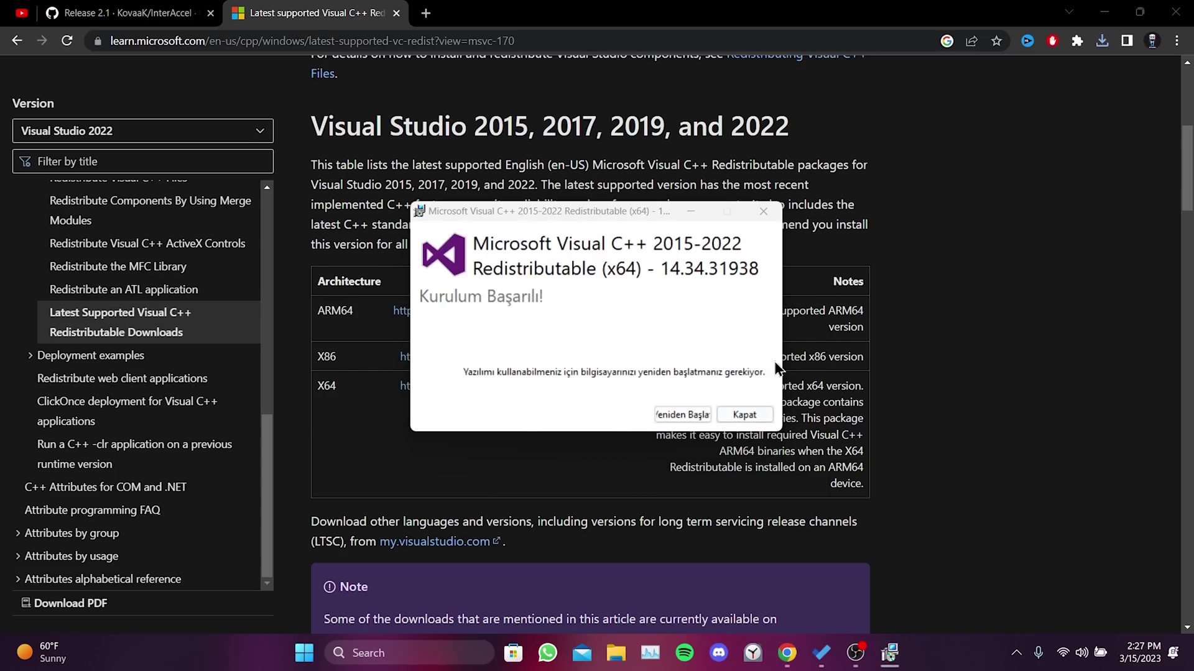
click(745, 414)
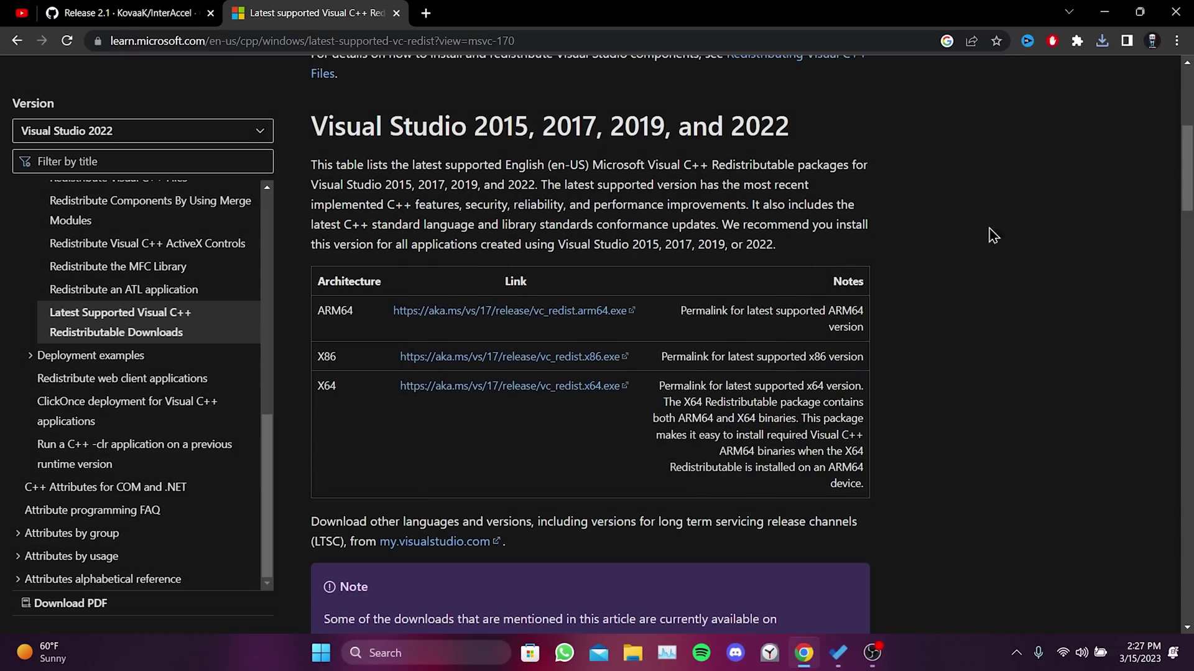
Close the browser and restart the PC from the Start menu
click(1182, 11)
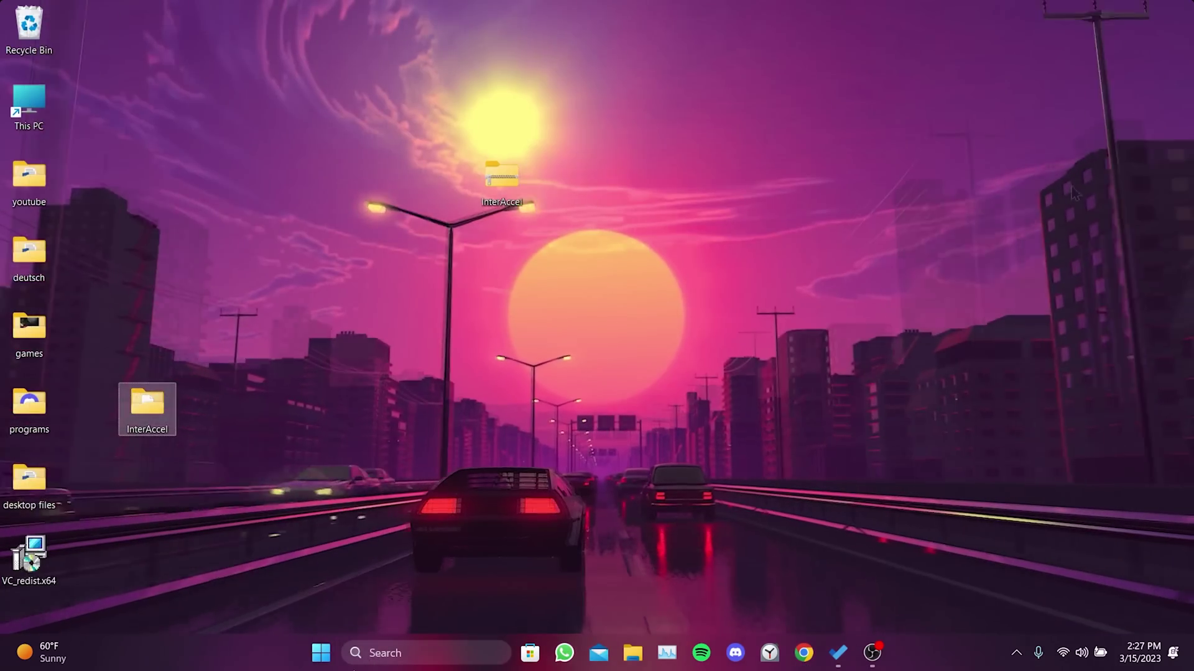
key(super)
click(787, 605)
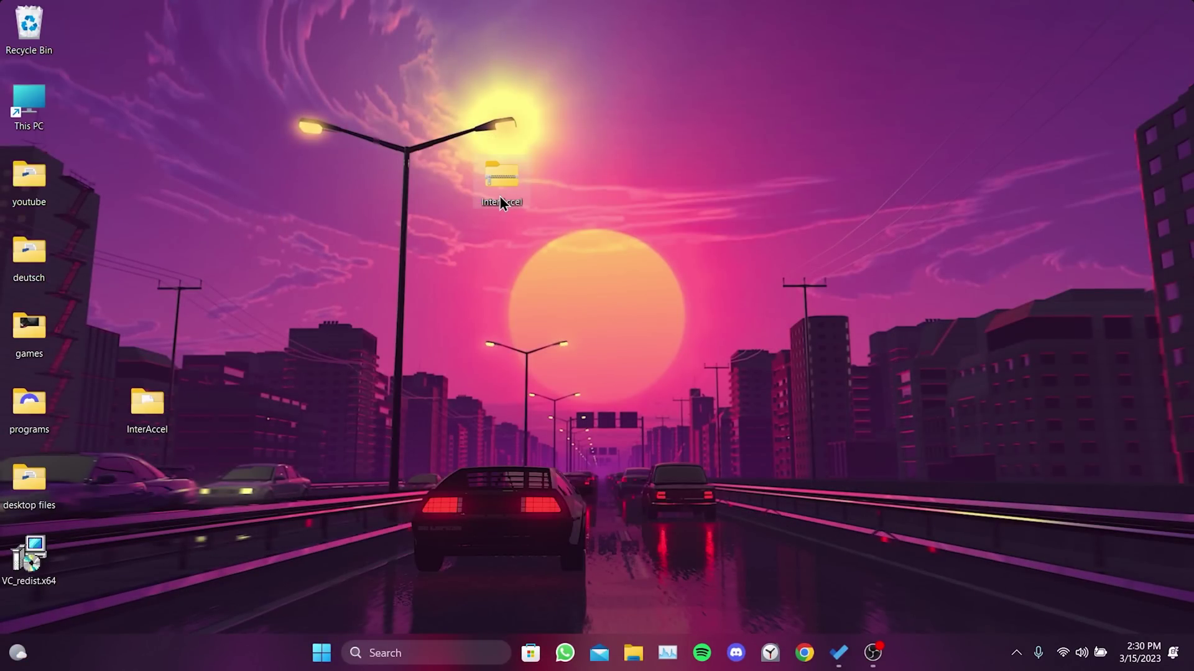
Launch interGUI.exe from the '2. application (64 bit)' folder and position its window
drag(501, 201, 439, 330)
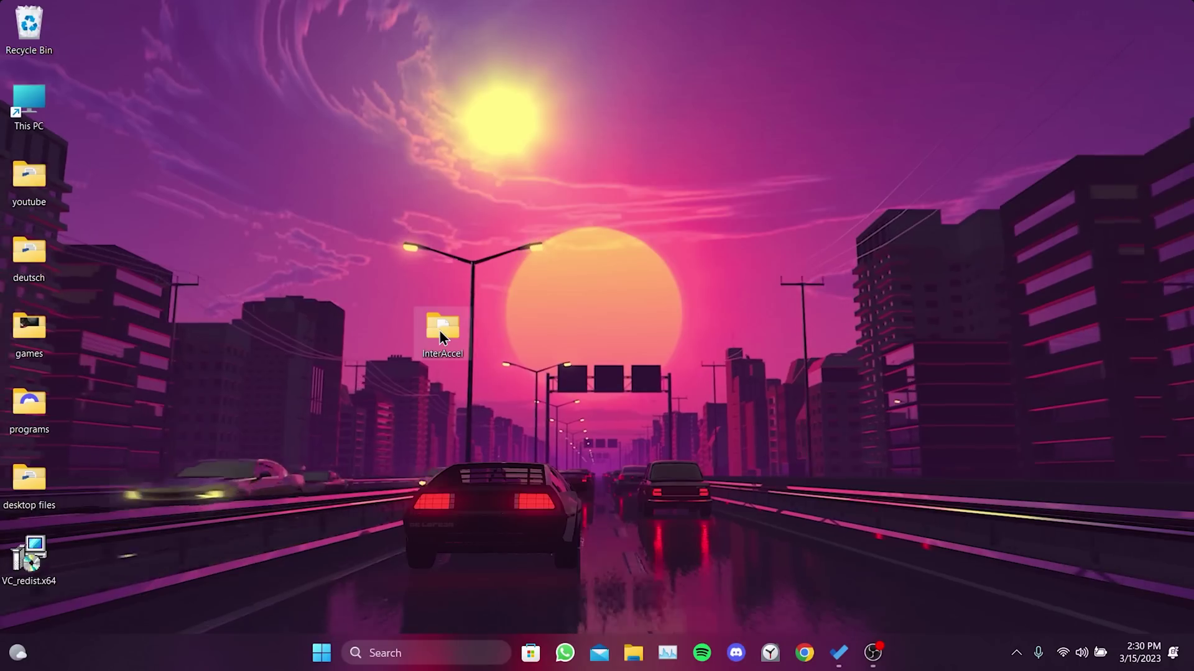
double_click(453, 344)
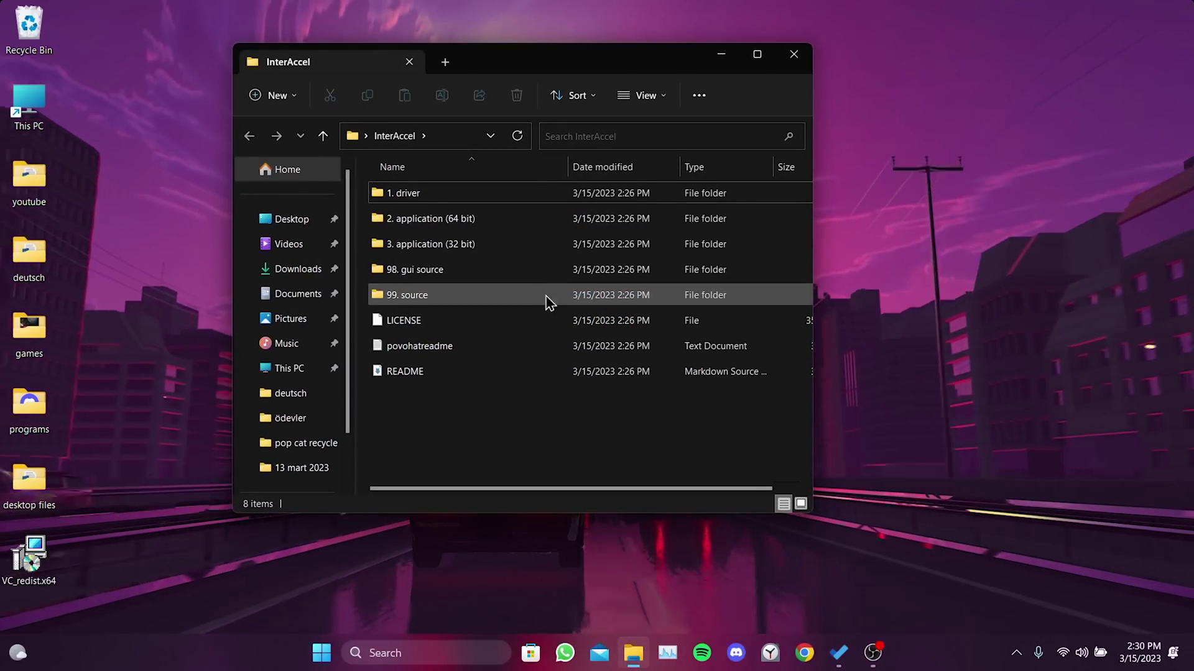
click(476, 223)
click(469, 245)
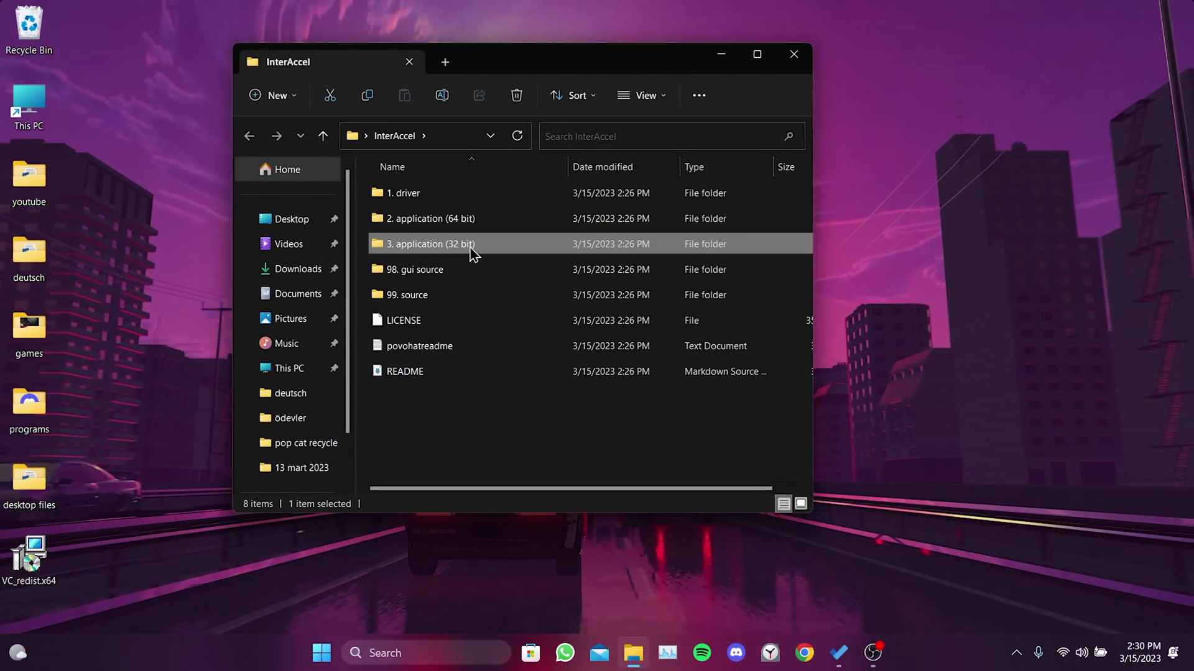
click(468, 222)
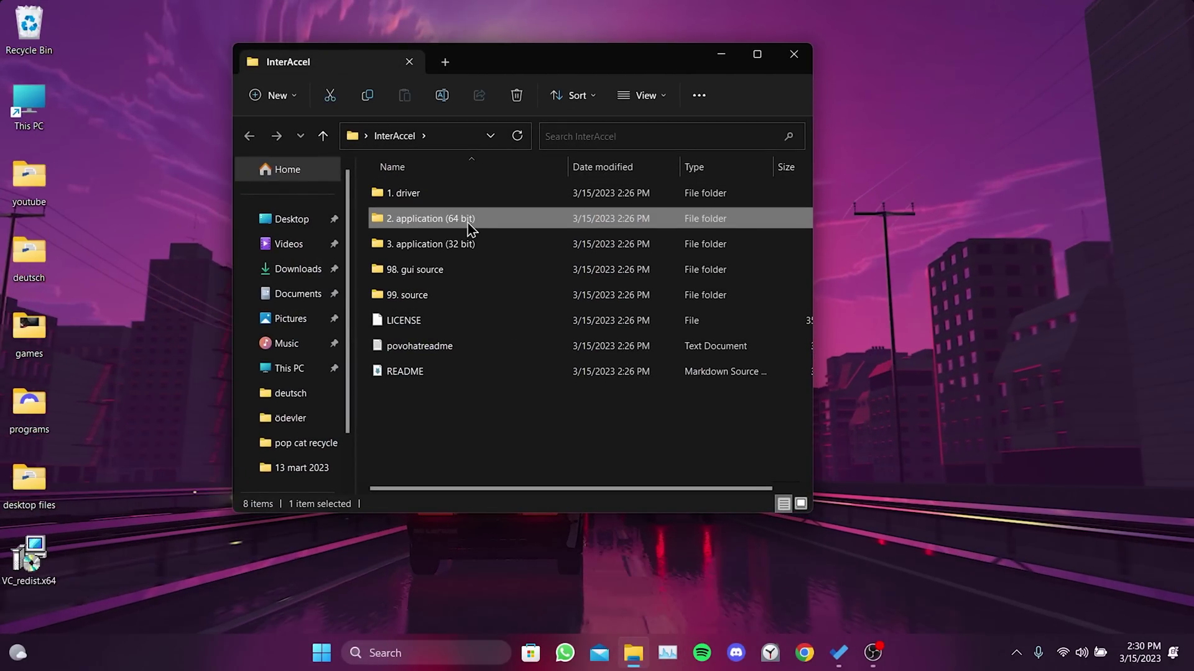
double_click(436, 227)
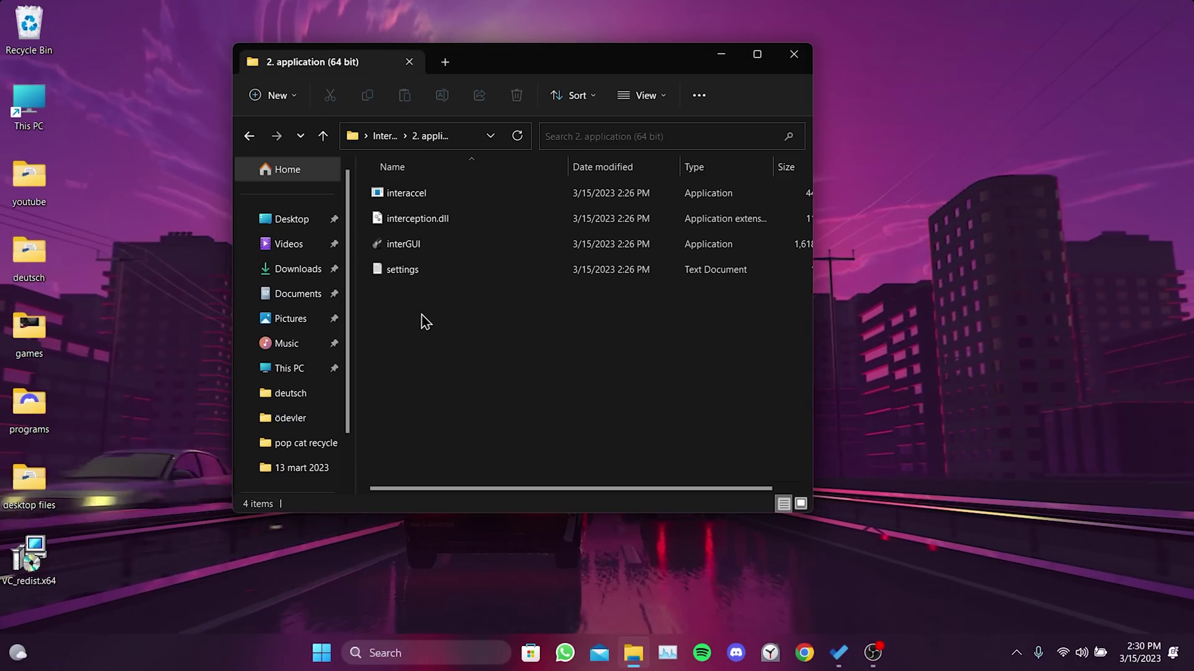
double_click(405, 247)
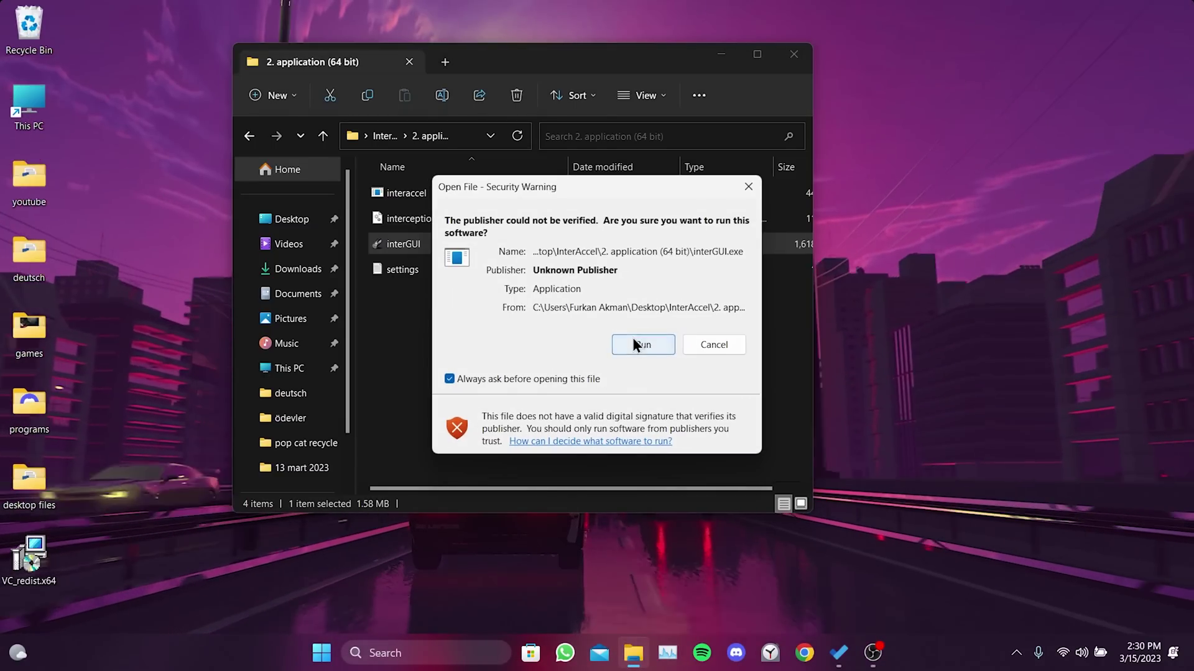
click(638, 344)
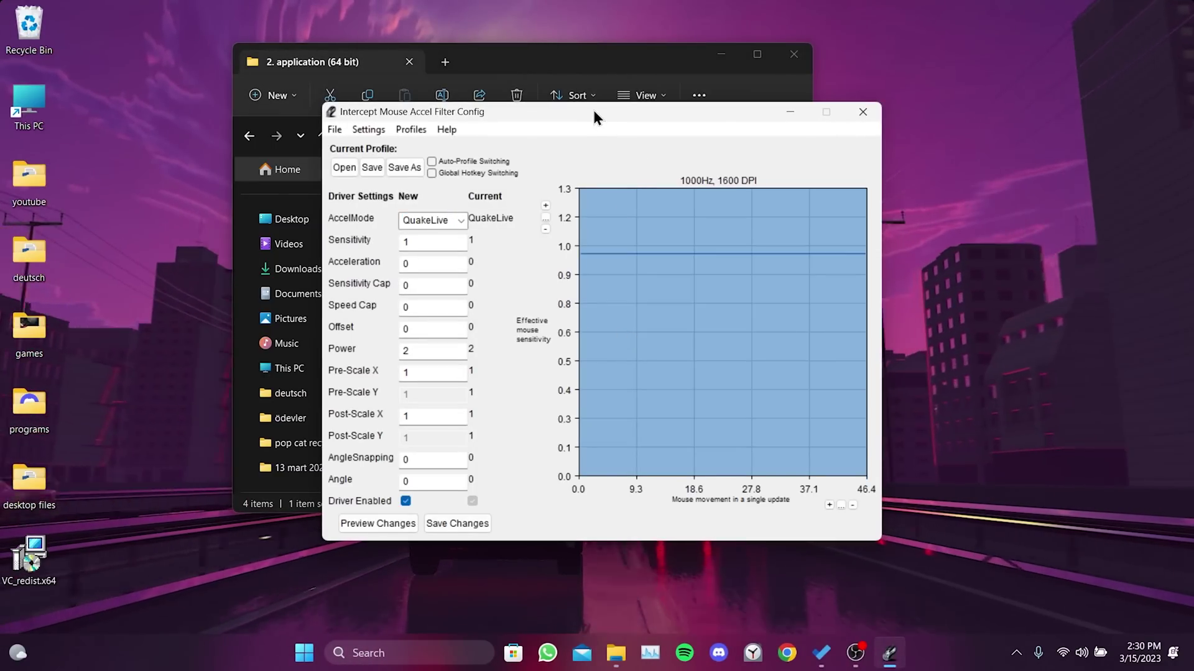
drag(593, 117, 523, 105)
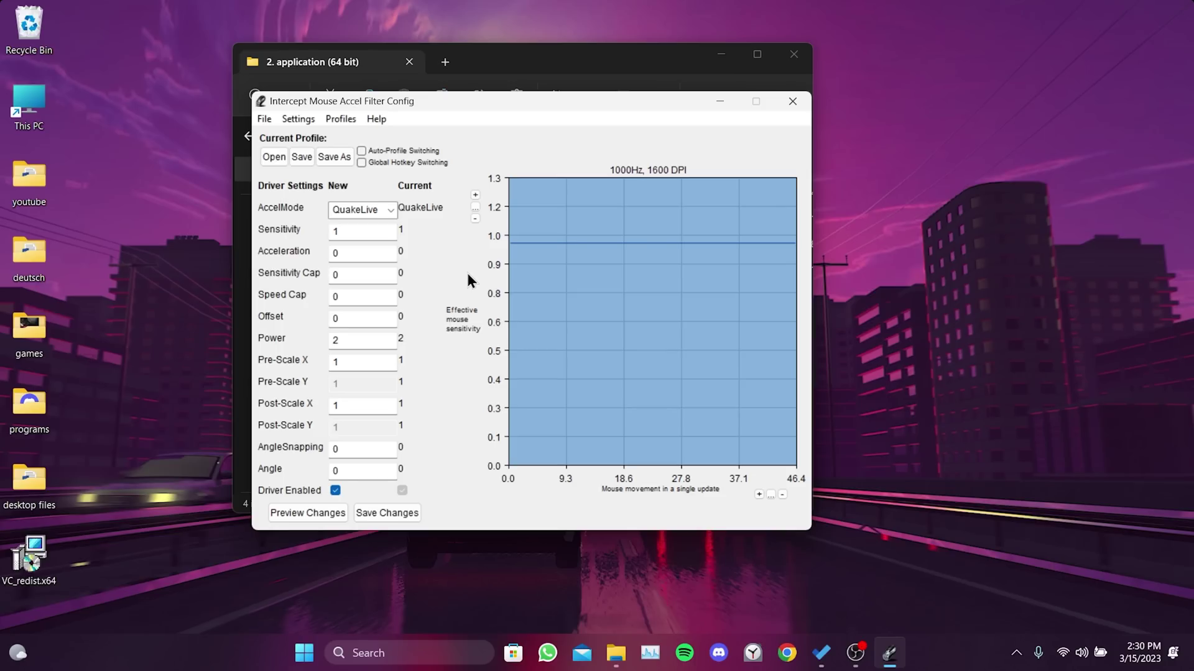
click(1017, 653)
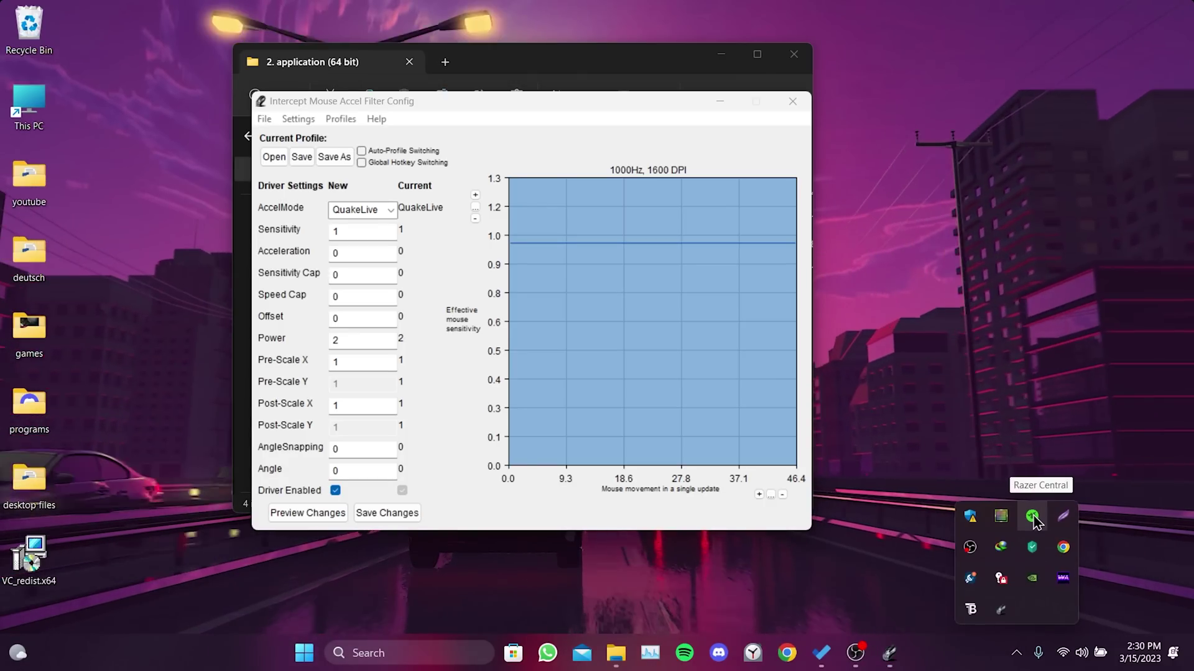
right_click(1033, 519)
click(1057, 394)
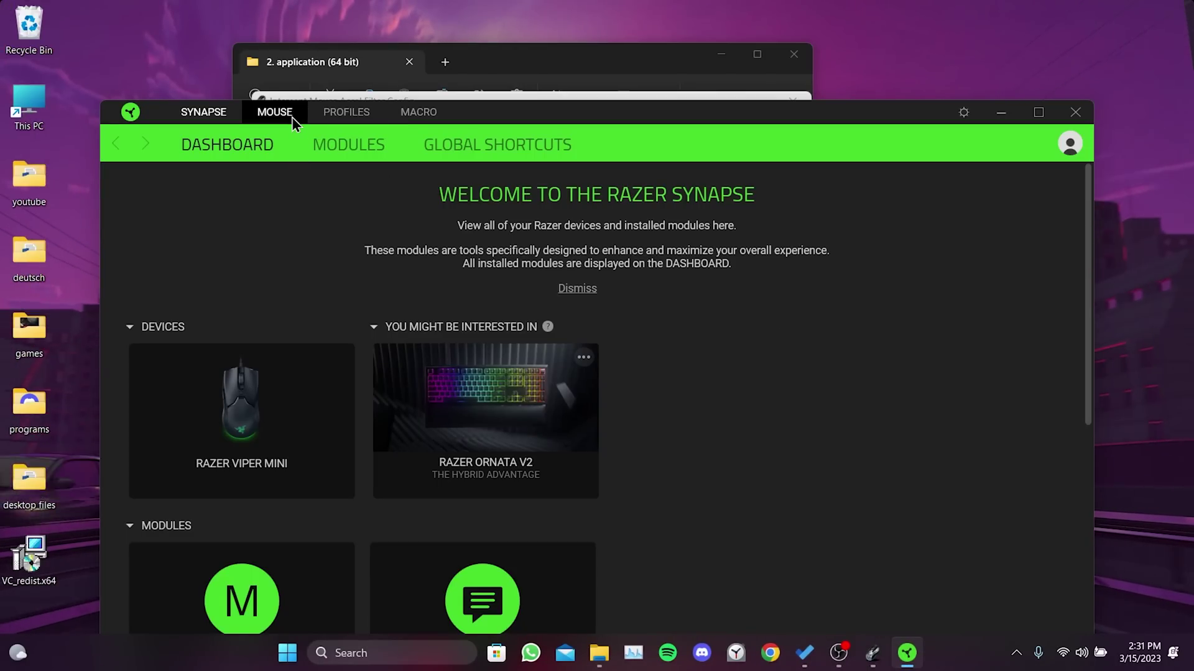
click(291, 117)
click(381, 156)
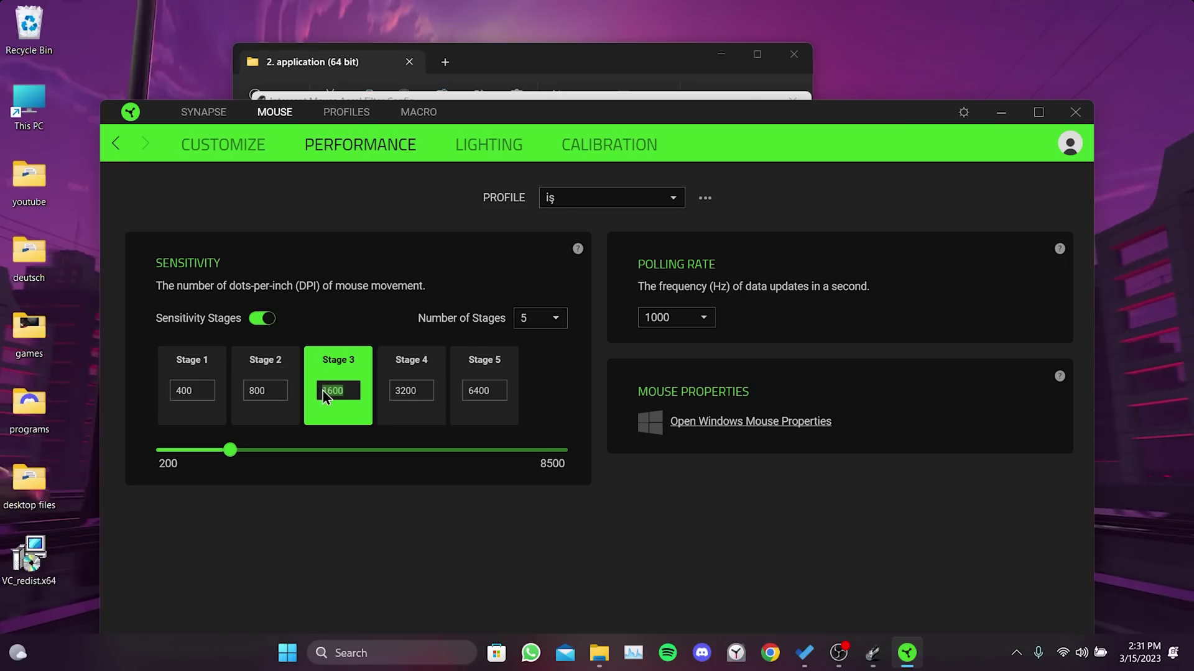
click(681, 317)
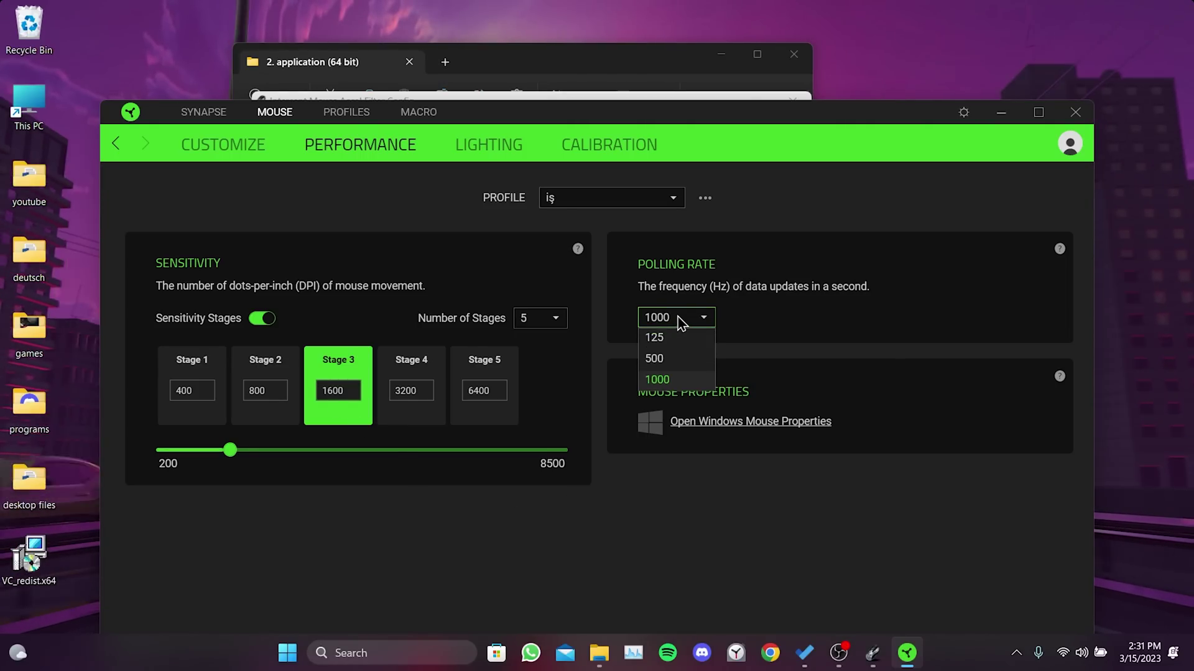
click(659, 381)
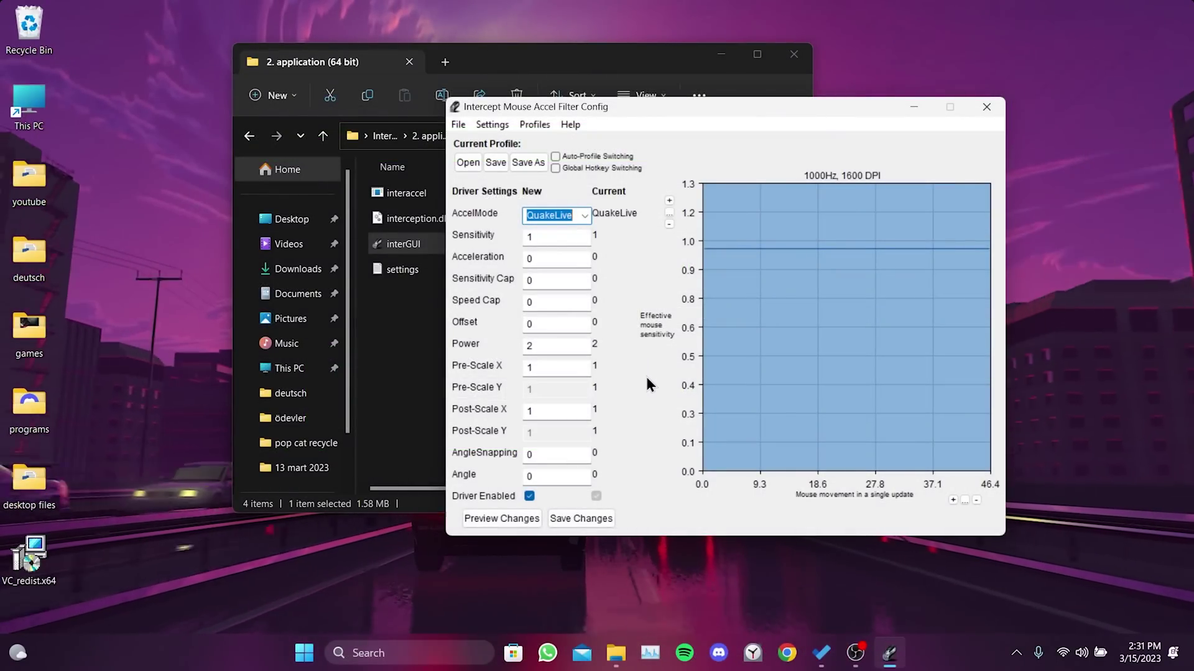
Open Paint, draw horizontal and vertical freehand test strokes, then minimize it
click(464, 652)
text(pain)
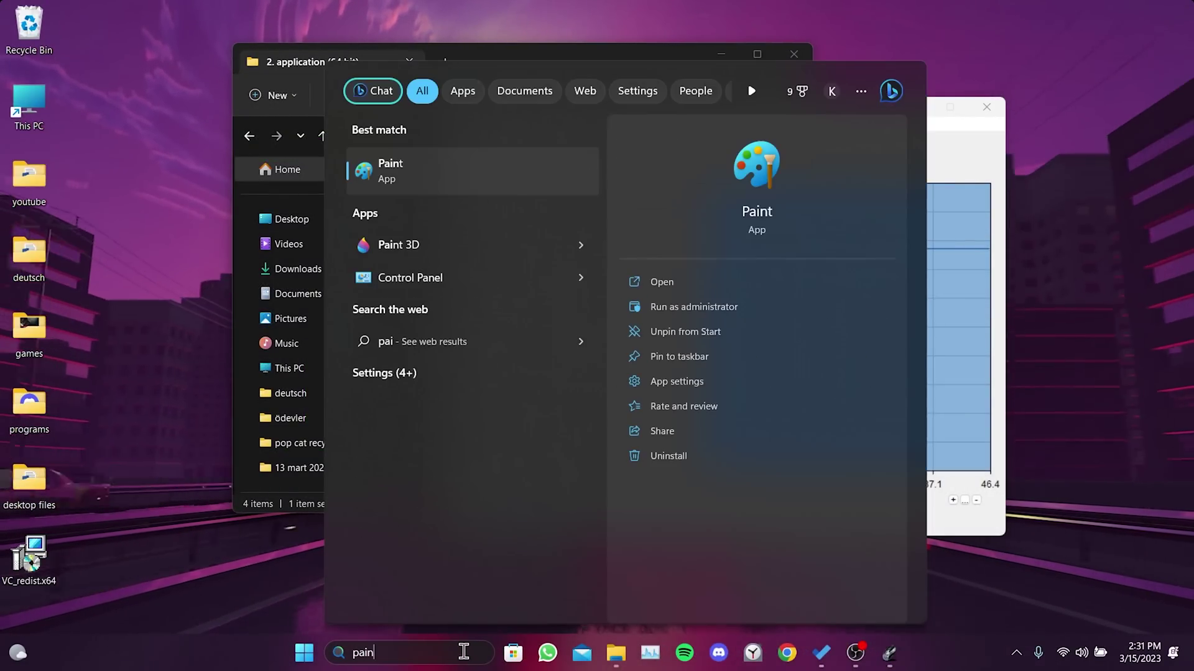
text(t)
click(453, 187)
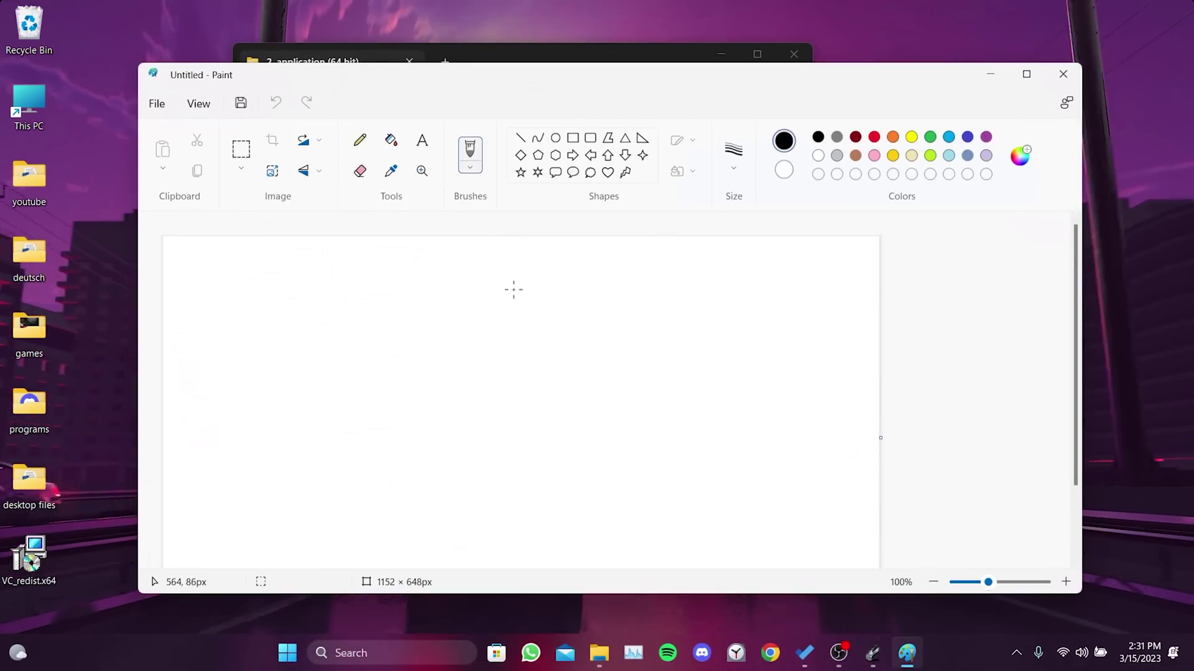
drag(311, 305, 637, 312)
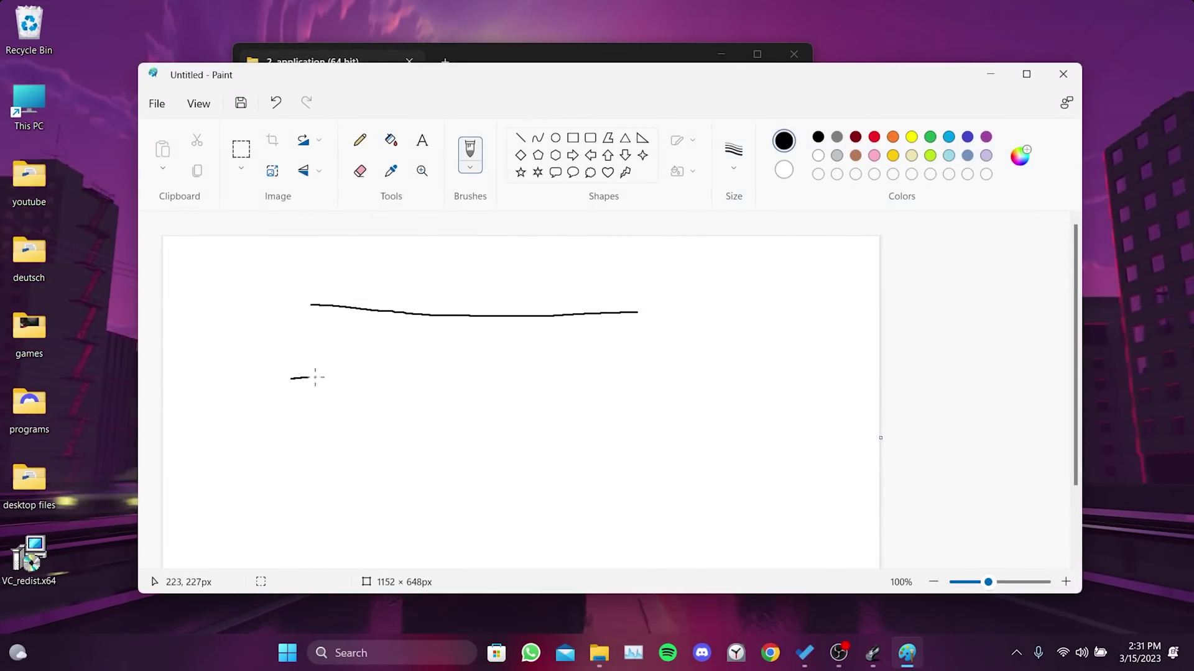
drag(316, 376, 580, 365)
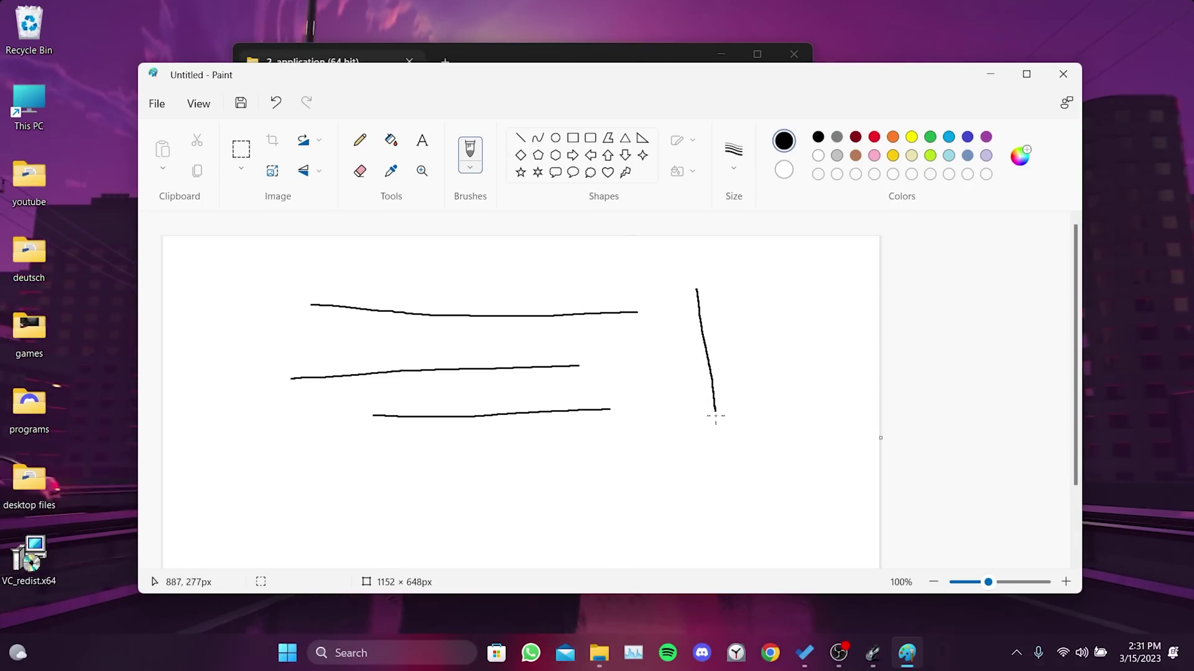
drag(715, 416, 719, 434)
drag(811, 292, 820, 425)
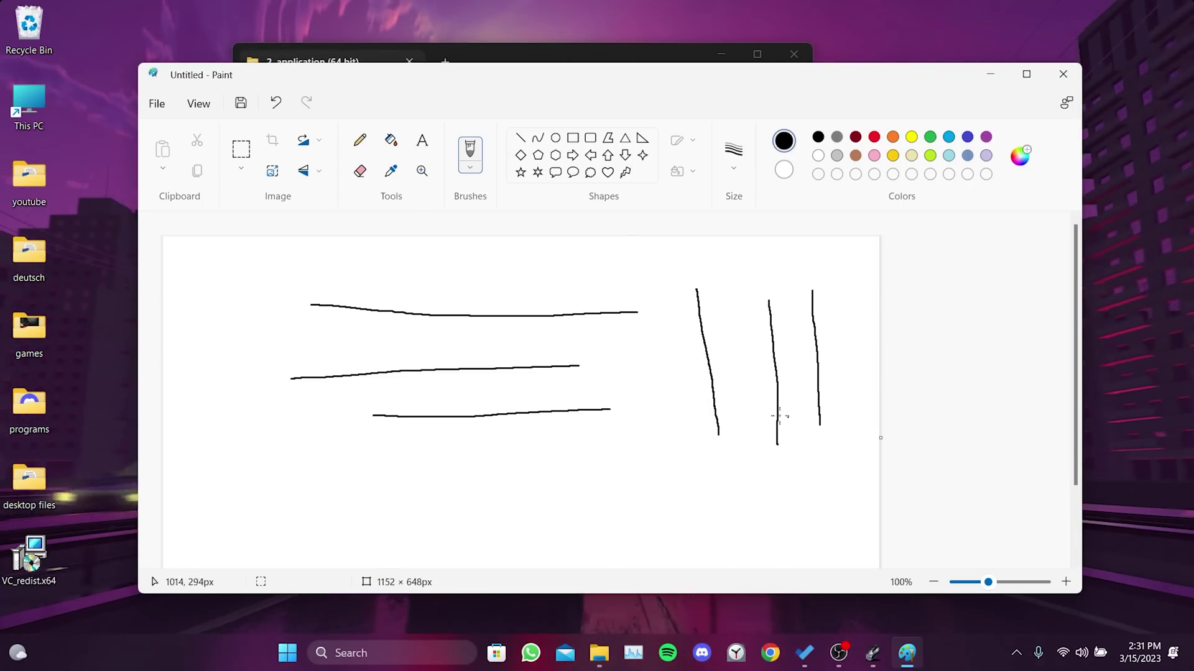
click(990, 77)
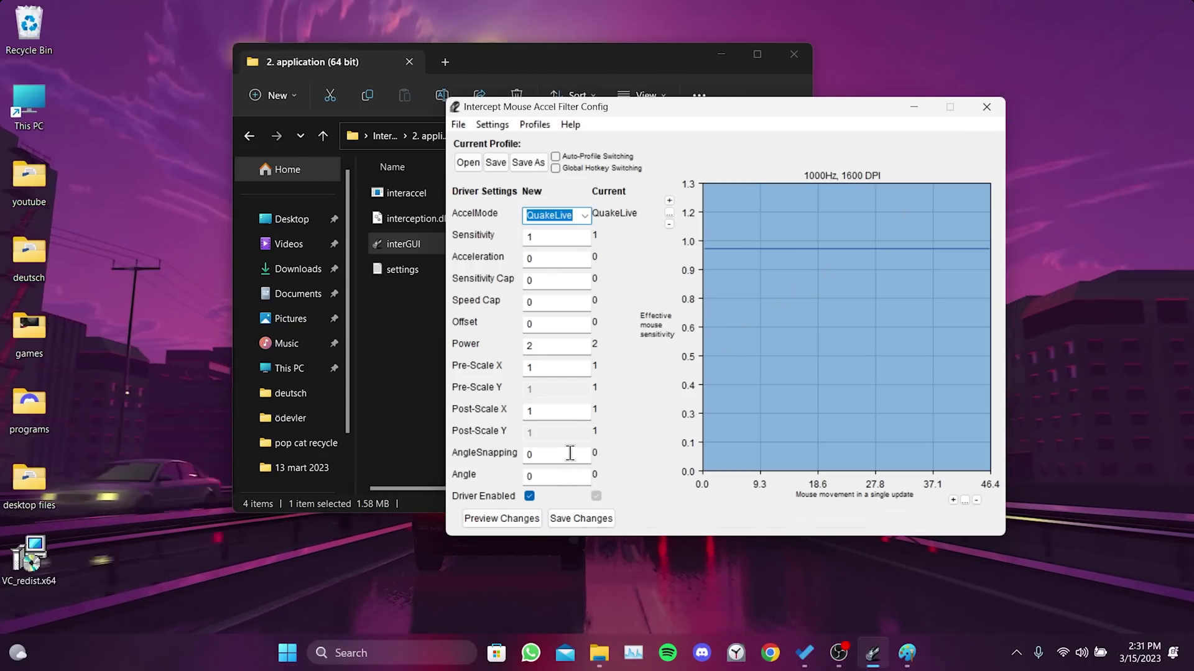
Replace the AngleSnapping value 0 with 26 and save it to settings.txt
click(547, 453)
double_click(547, 454)
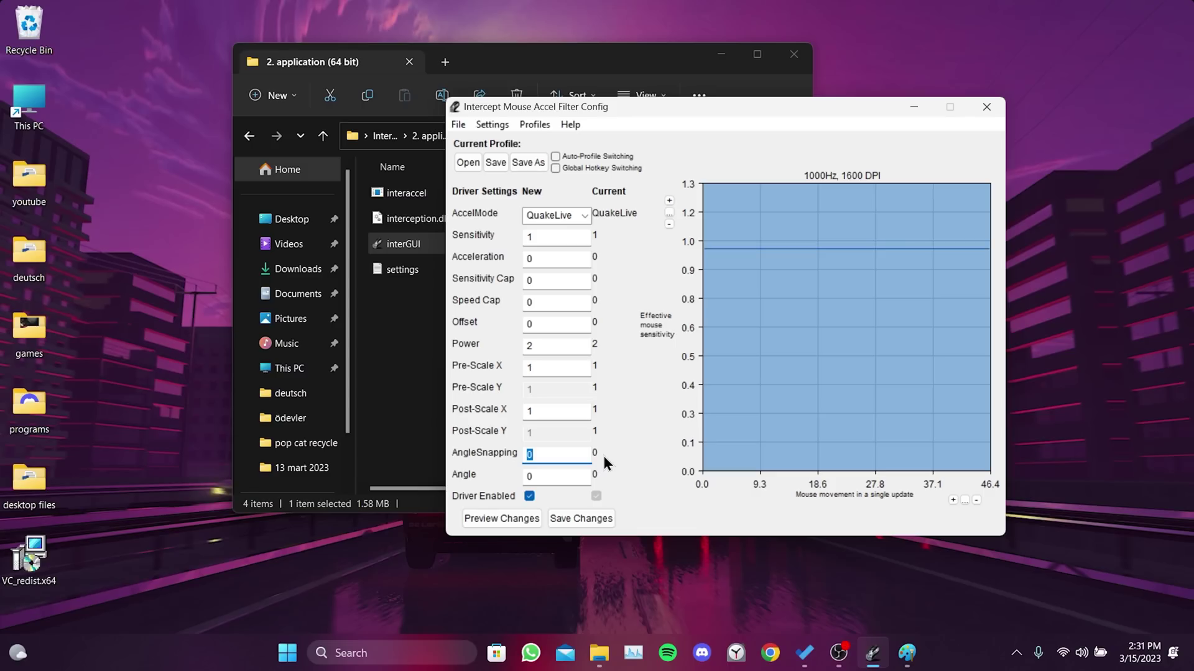
text(26)
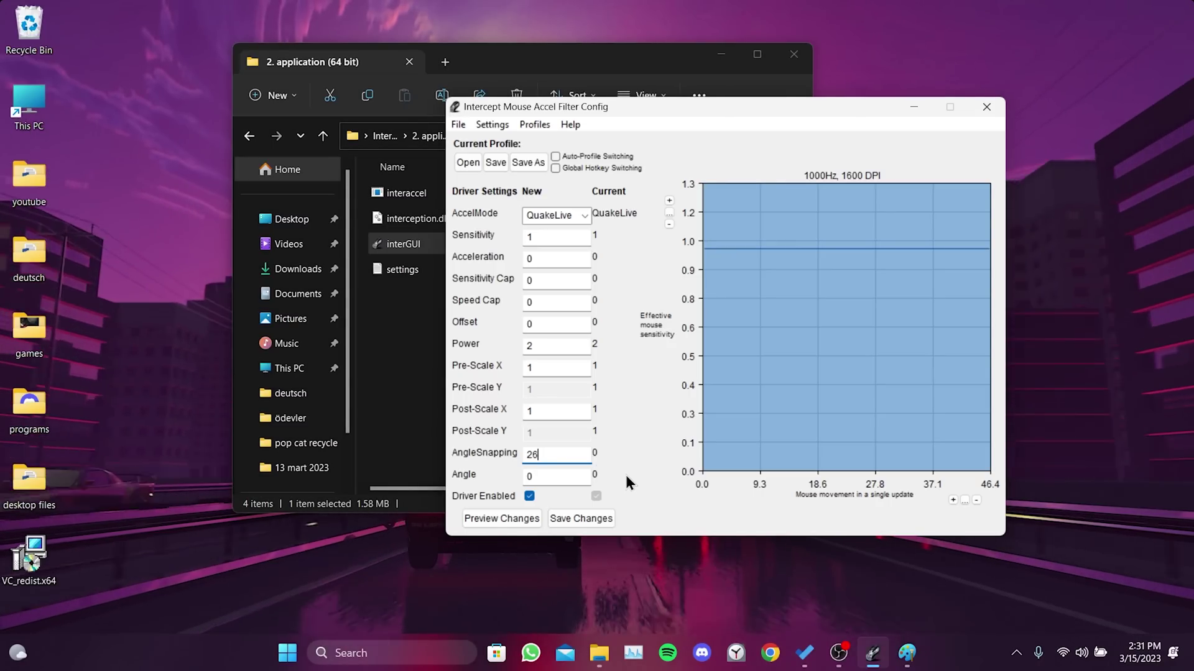
click(562, 518)
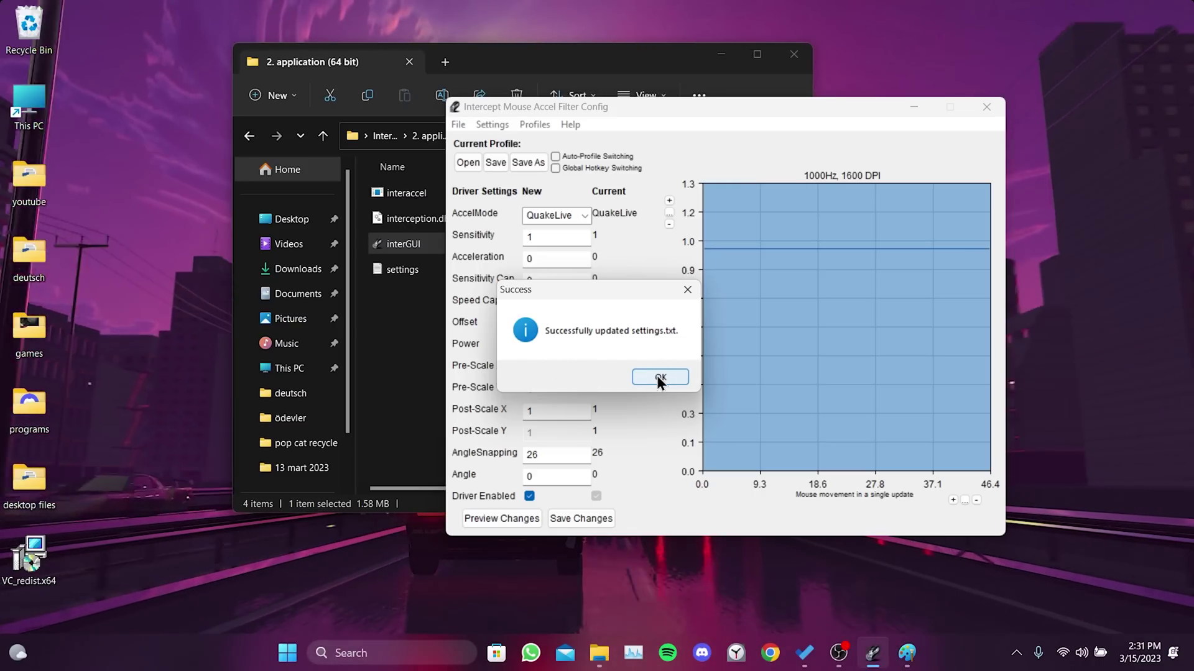
Dismiss the save confirmation and draw snapped horizontal and vertical test lines in Paint
click(656, 376)
drag(294, 311, 601, 310)
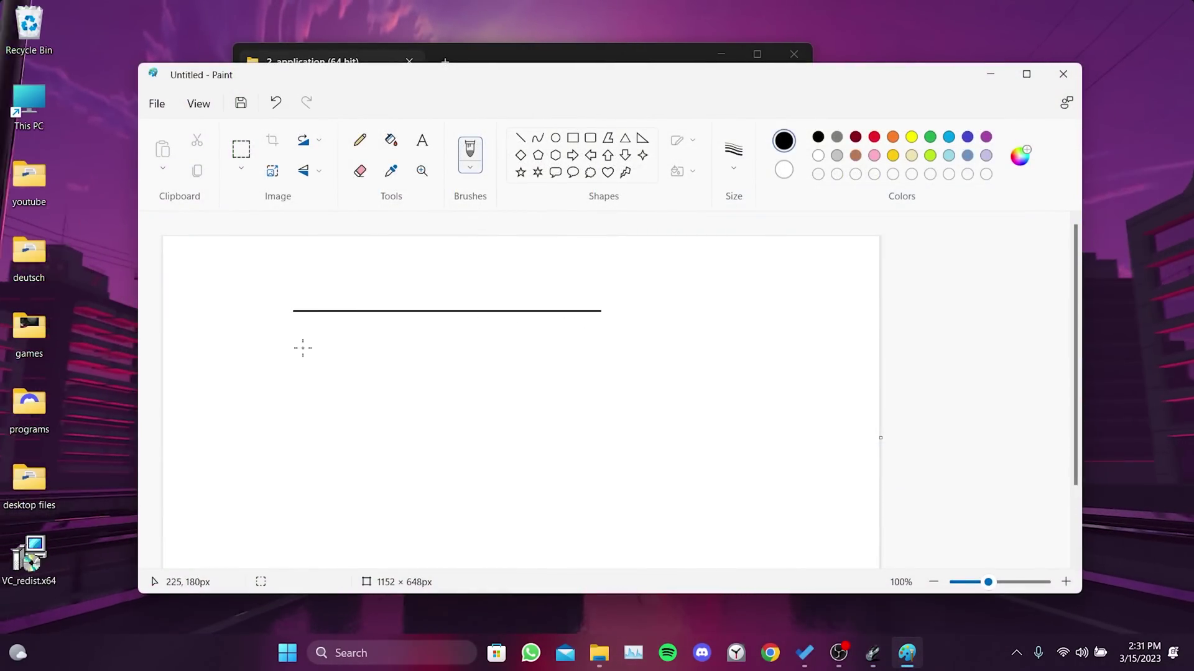
drag(309, 348, 521, 348)
drag(318, 405, 523, 405)
drag(679, 322, 677, 482)
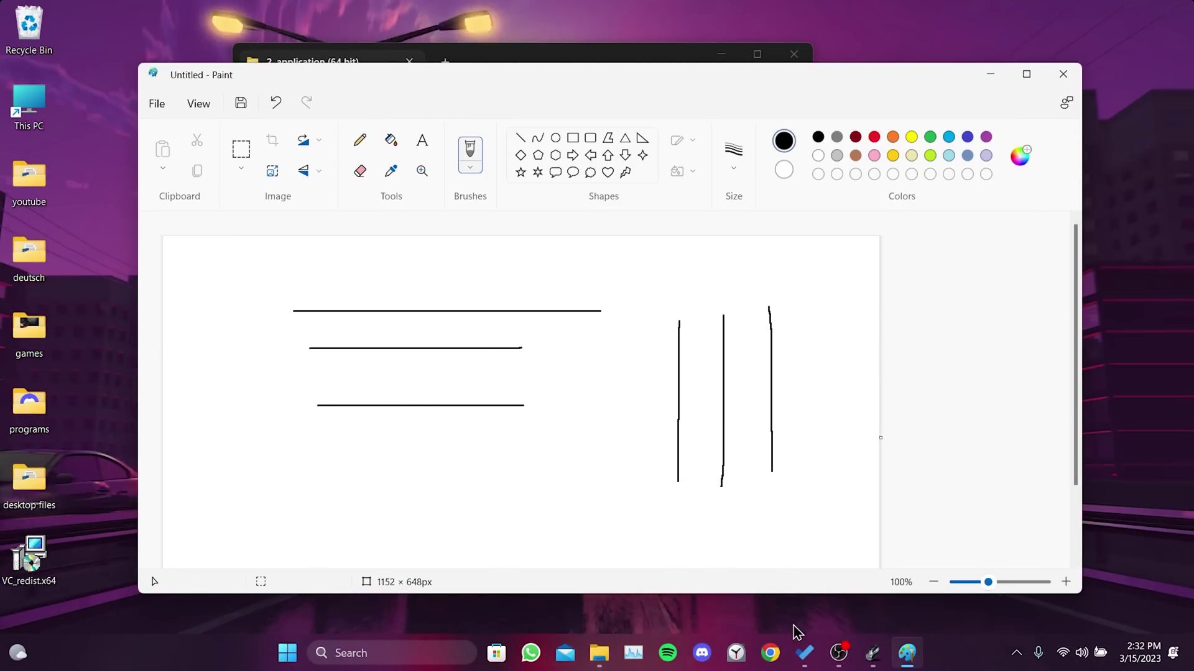
Reset AngleSnapping to 0 in interGUI and save it
click(873, 653)
double_click(533, 453)
text(0)
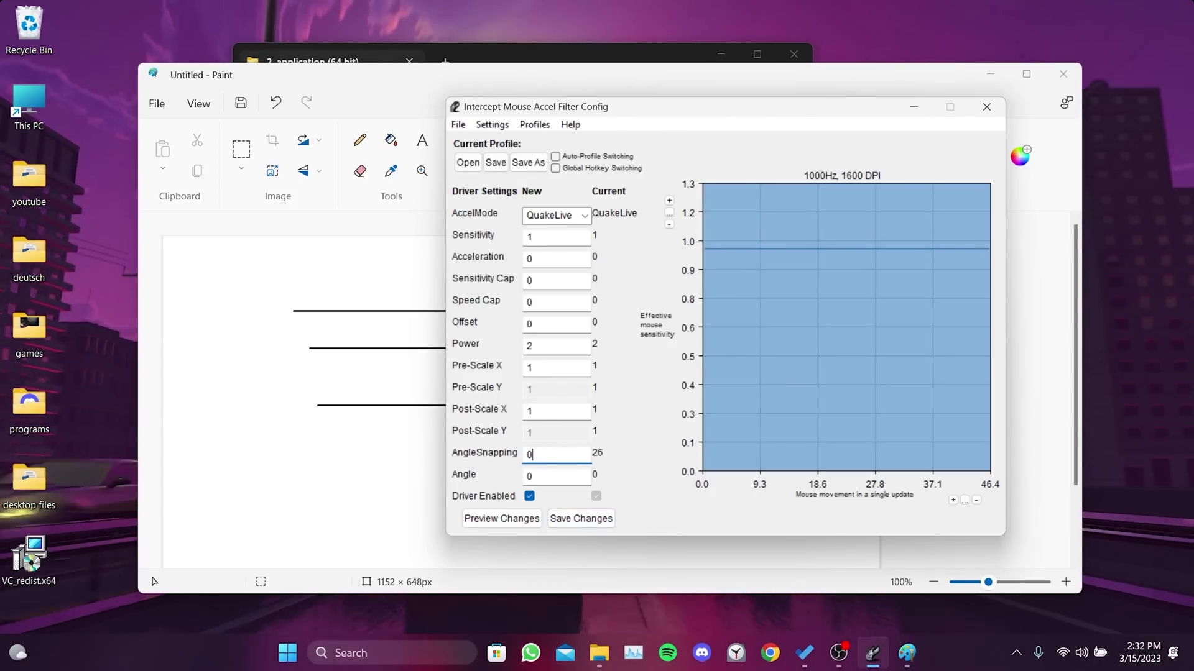
click(500, 520)
click(650, 380)
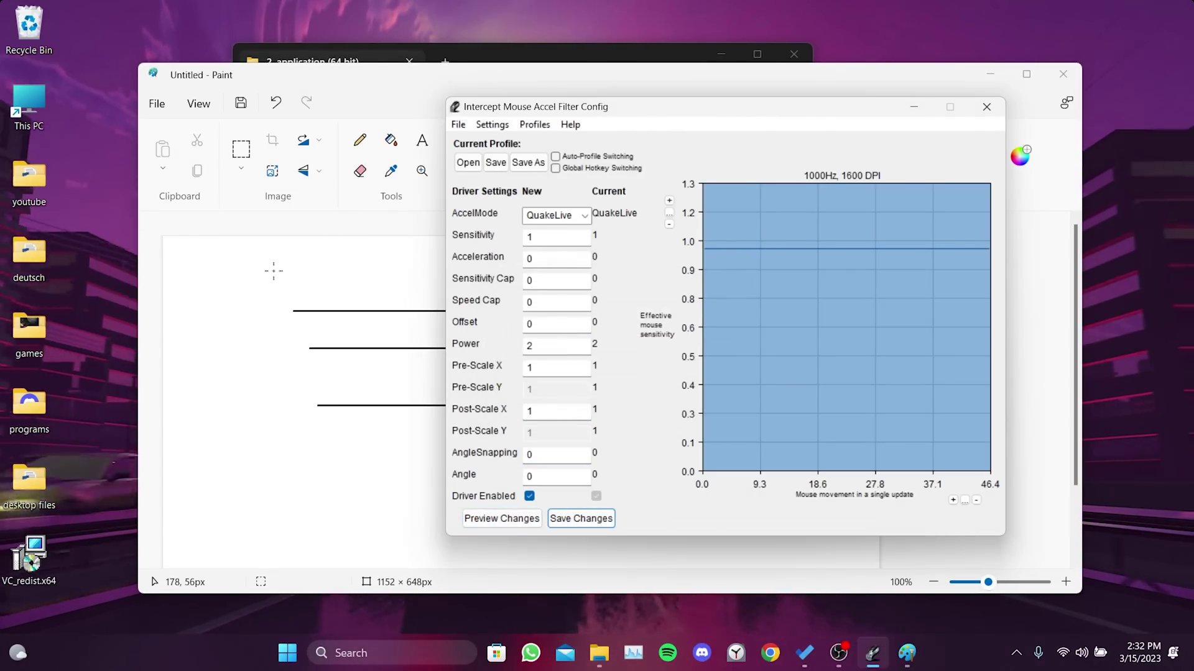
Draw unsnapped horizontal and vertical comparison strokes in Paint
click(273, 271)
drag(325, 271, 512, 274)
drag(375, 289, 640, 284)
drag(459, 262, 660, 253)
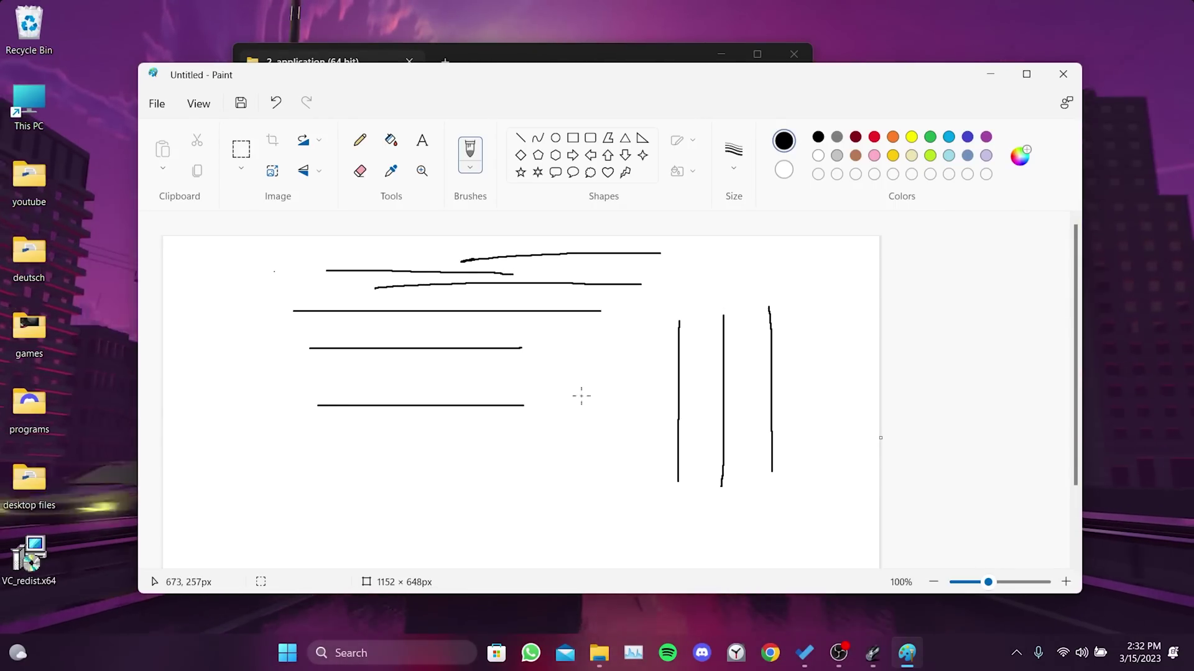
mouse_move(596, 350)
mouse_down()
mouse_move(609, 499)
mouse_move(588, 496)
mouse_up()
drag(560, 358, 555, 502)
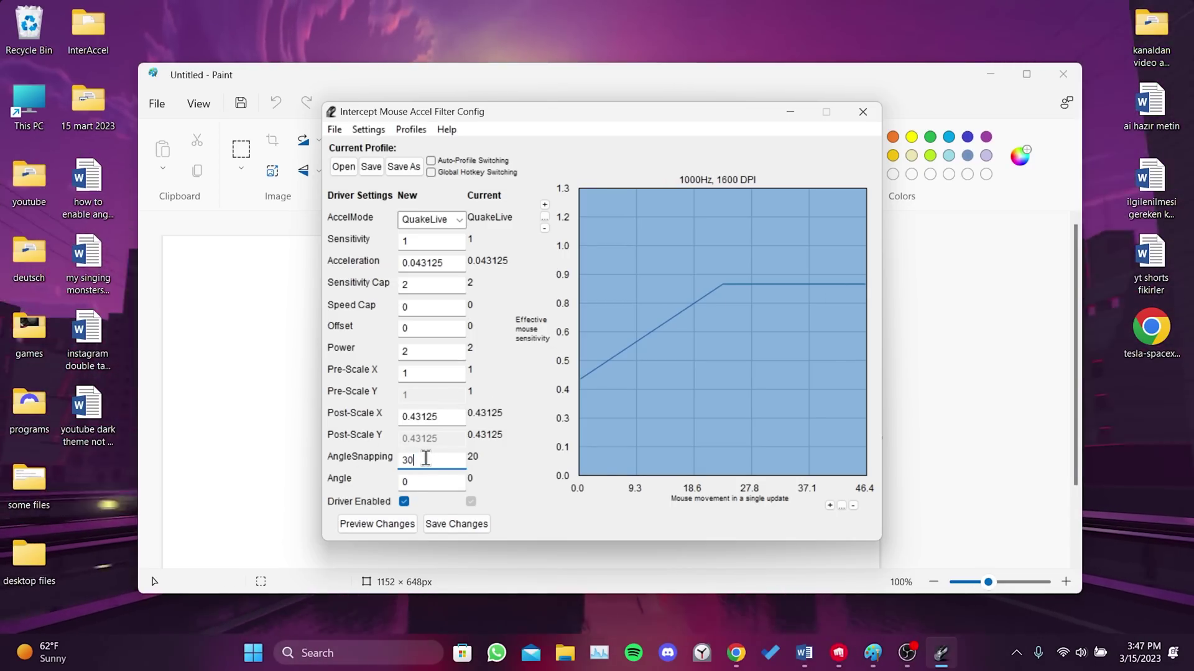
Save AngleSnapping as 30 and draw long diagonal test strokes in Paint
click(456, 523)
key(alt+Tab)
mouse_move(757, 275)
mouse_down()
mouse_move(257, 405)
mouse_move(163, 463)
mouse_up()
mouse_move(754, 299)
mouse_down()
mouse_move(647, 394)
mouse_move(214, 548)
mouse_up()
mouse_move(823, 287)
mouse_down()
mouse_move(644, 475)
mouse_move(448, 552)
mouse_up()
mouse_move(648, 316)
mouse_down()
mouse_move(474, 346)
mouse_move(205, 485)
mouse_up()
drag(523, 238, 291, 380)
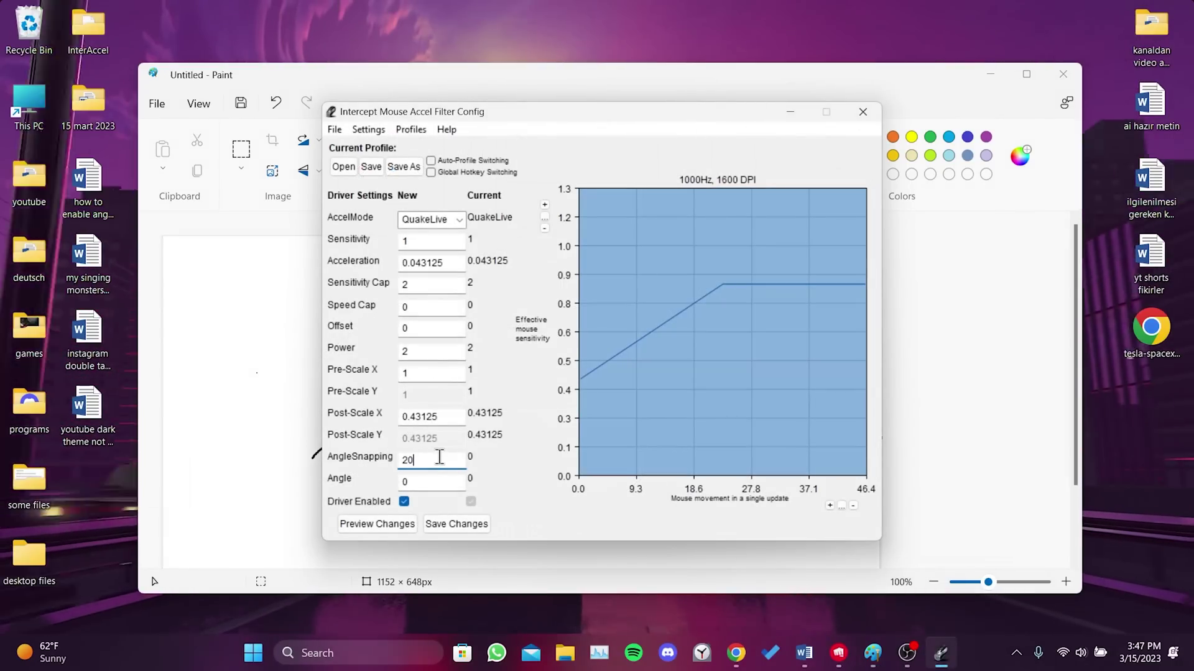
Save AngleSnapping as 20 and delete all strokes from the Paint canvas
click(455, 524)
key(Return)
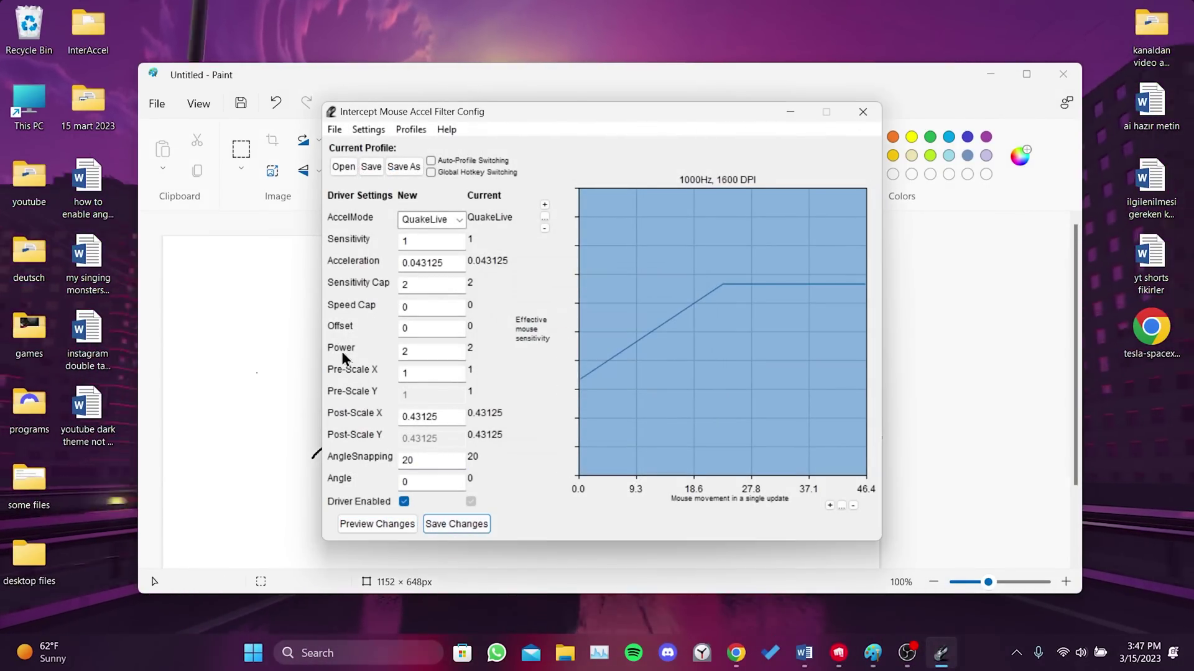
key(alt+Tab)
key(ctrl+a)
key(Delete)
Draw diagonal, horizontal and vertical test lines at AngleSnapping 20, then undo them all
drag(723, 281, 361, 509)
drag(604, 296, 299, 490)
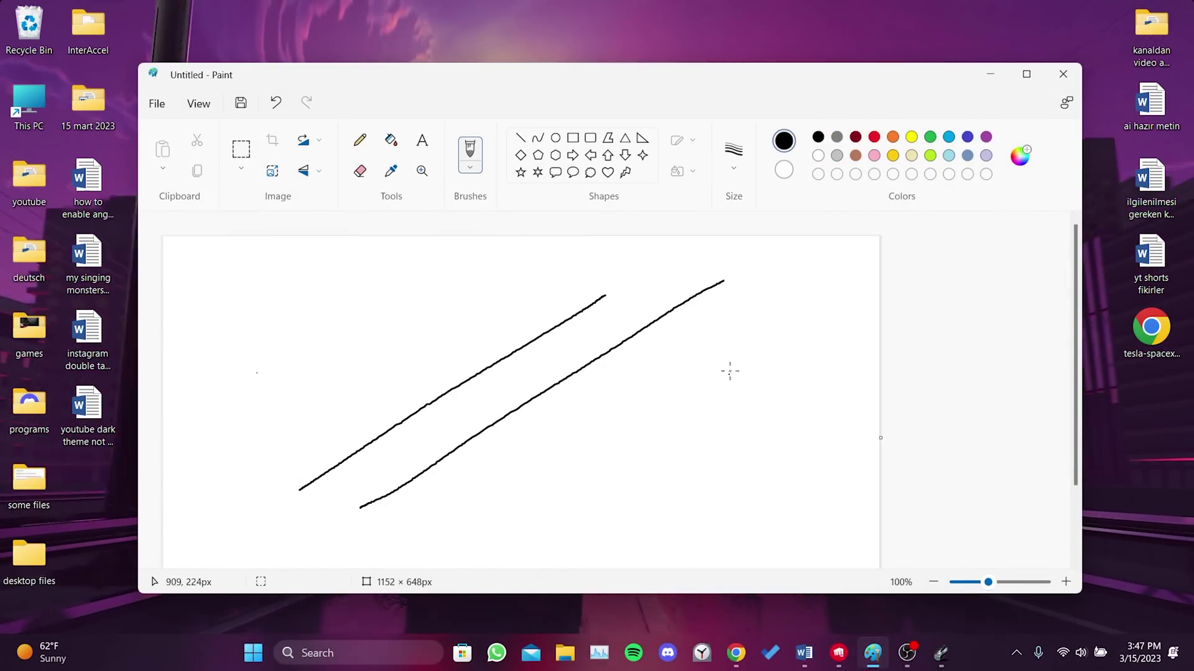
drag(734, 366, 492, 526)
mouse_move(433, 360)
mouse_down()
mouse_move(253, 359)
mouse_move(476, 330)
mouse_up()
drag(306, 281, 468, 280)
drag(494, 248, 490, 350)
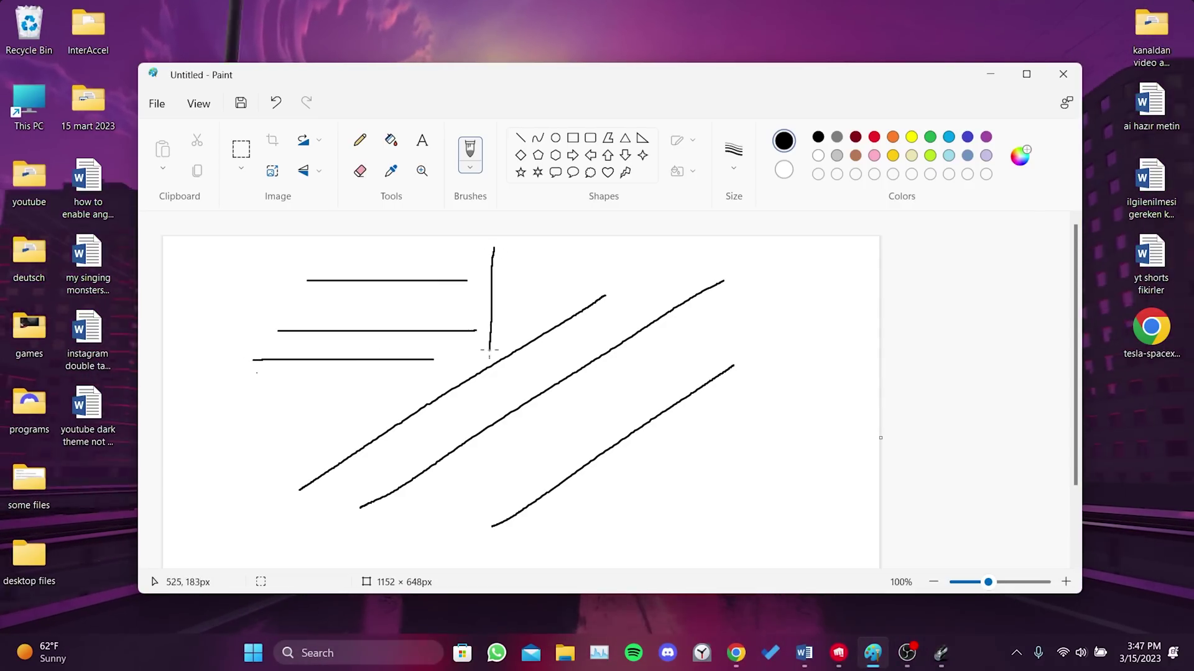
mouse_move(528, 241)
mouse_down()
mouse_move(528, 332)
mouse_move(562, 352)
mouse_up()
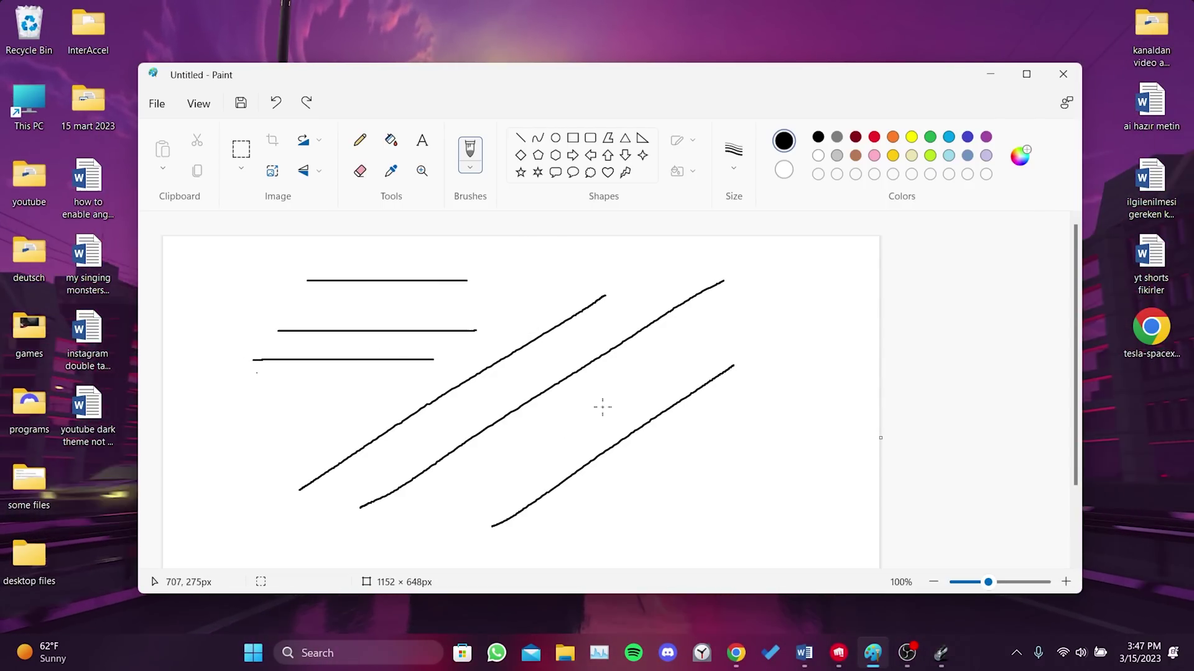
key(ctrl+z)
key(ctrl+z)
key(ctrl+z)
key(ctrl+z)
key(ctrl+z)
key(ctrl+z)
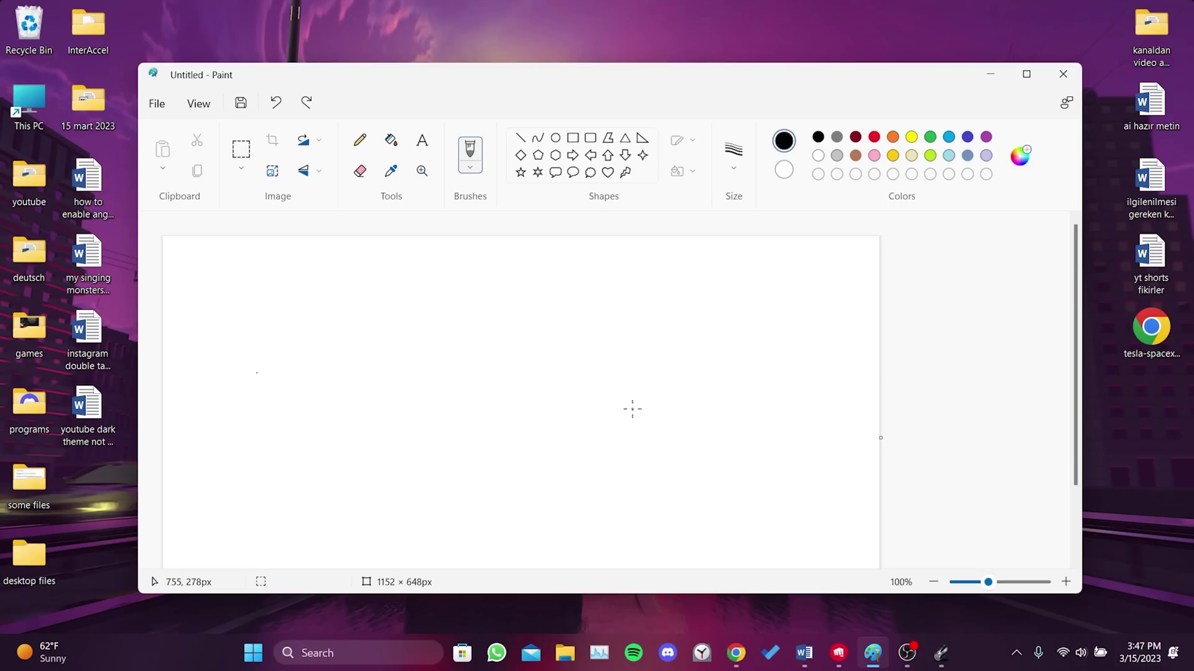
Send the interGUI window to the tray and check it runs among the hidden tray icons
click(940, 659)
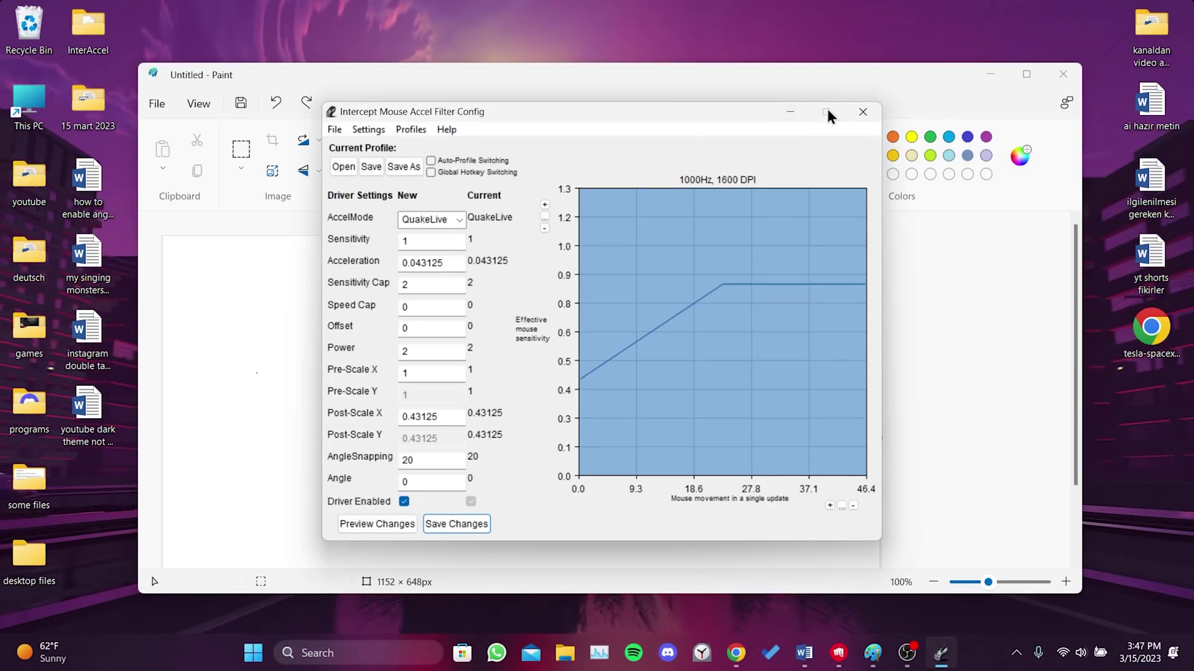
click(786, 113)
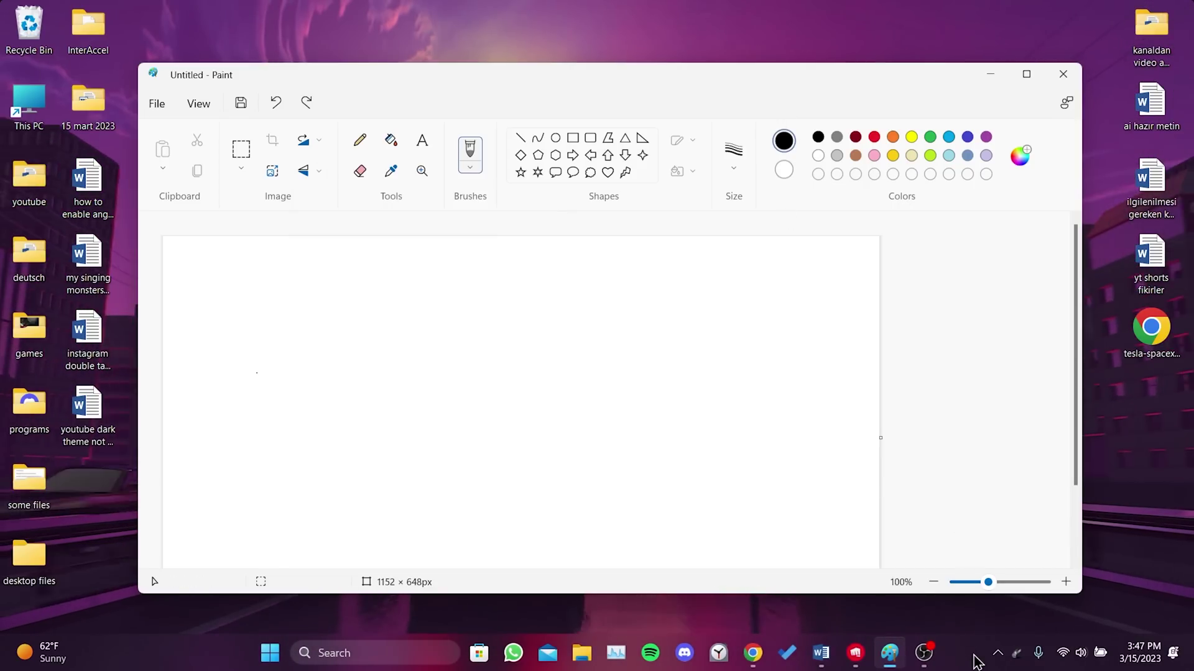
click(1010, 653)
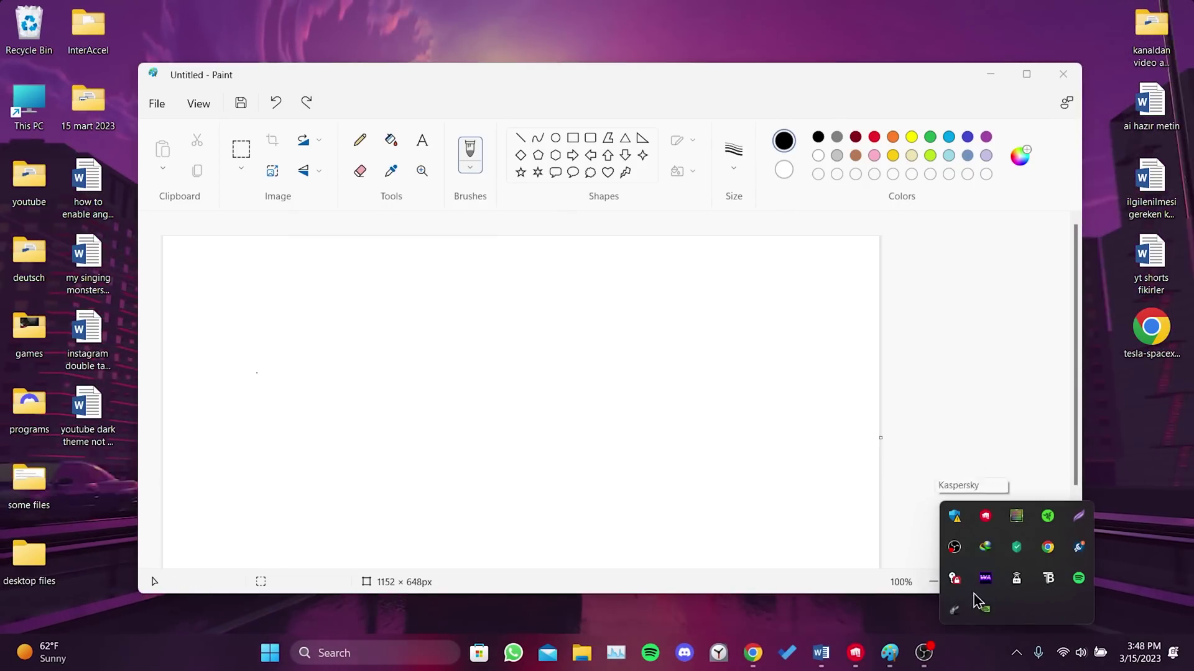